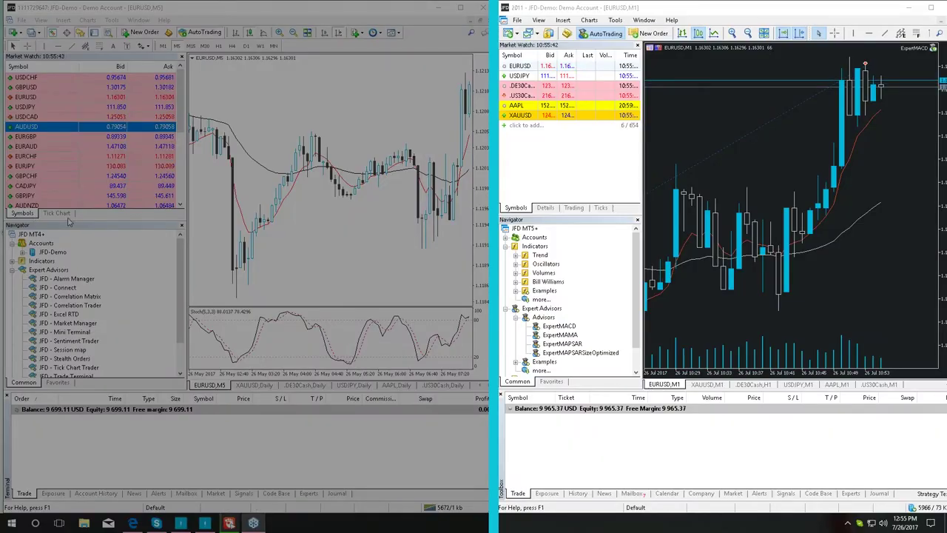
Step: View the Market Watch symbol details and one-click trading panels in MetaTrader 5, and return to the symbols list
{"action": "left_click", "coordinate": [549, 209]}
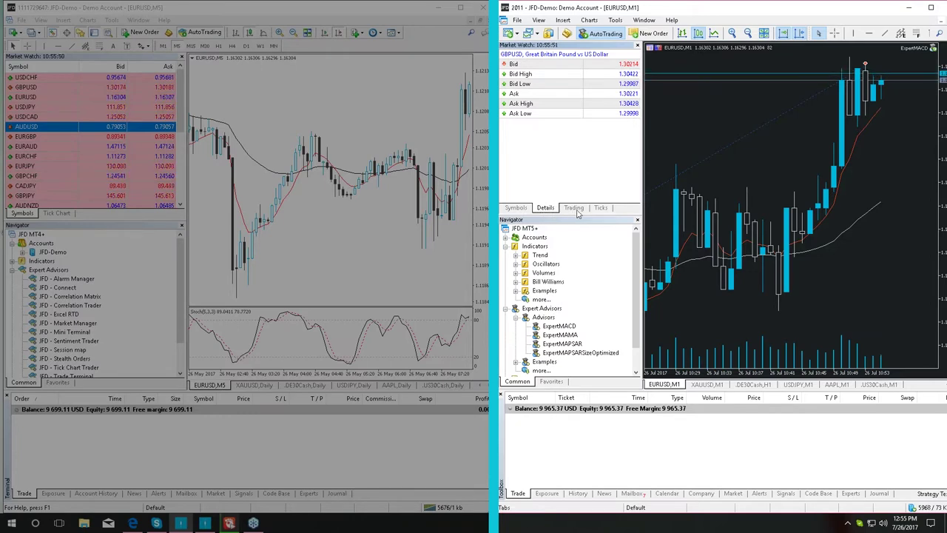
{"action": "left_click", "coordinate": [575, 210]}
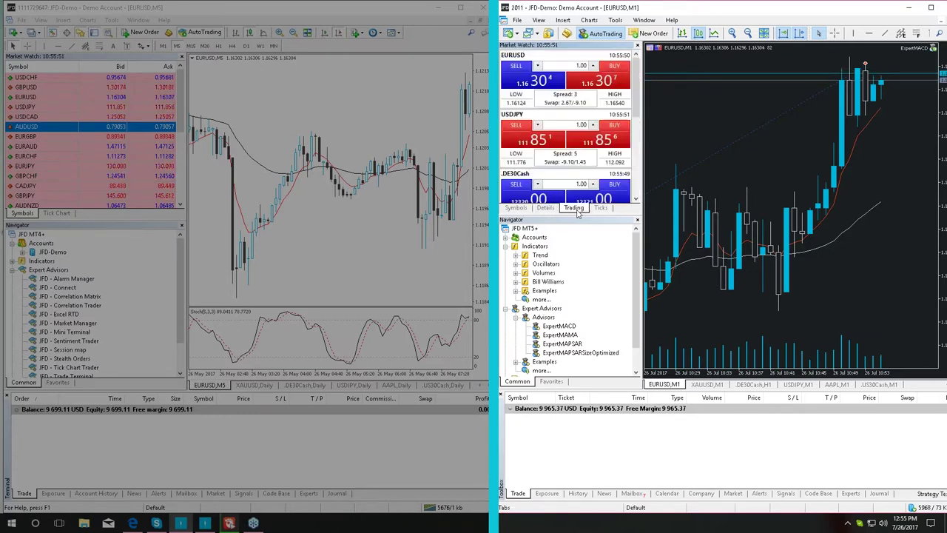
{"action": "left_click", "coordinate": [515, 209]}
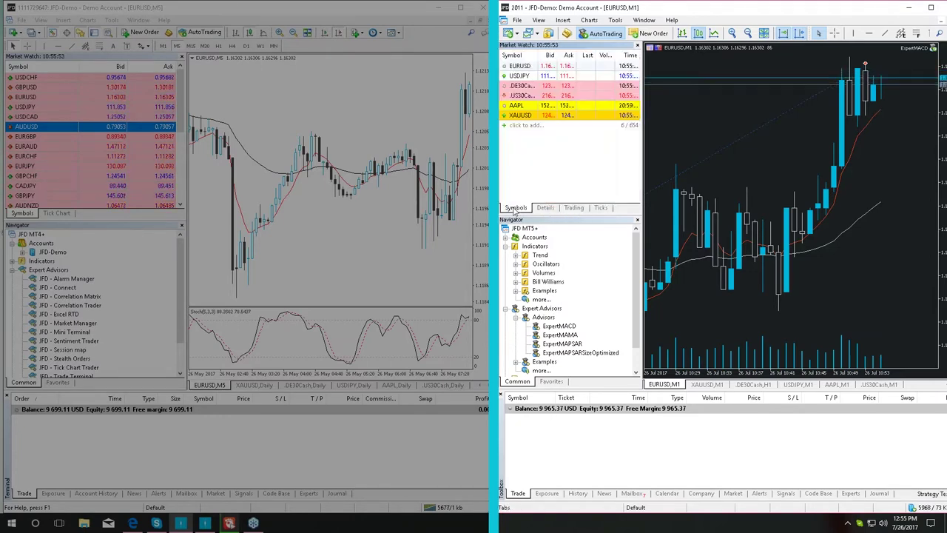
Step: Add the EURCAD symbol to the MetaTrader 5 Market Watch by looking up "eur" in its new-symbol entry
{"action": "left_click", "coordinate": [528, 127]}
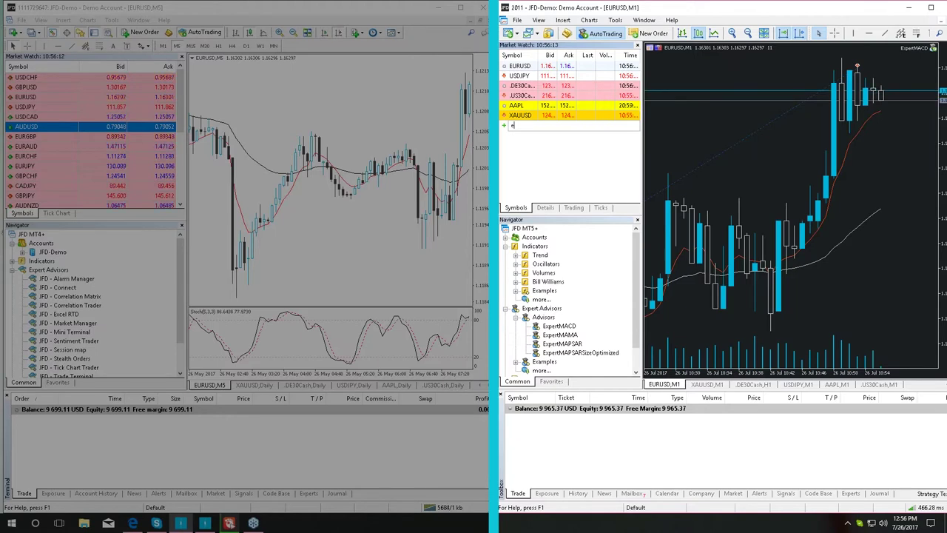
{"action": "type", "text": "ur"}
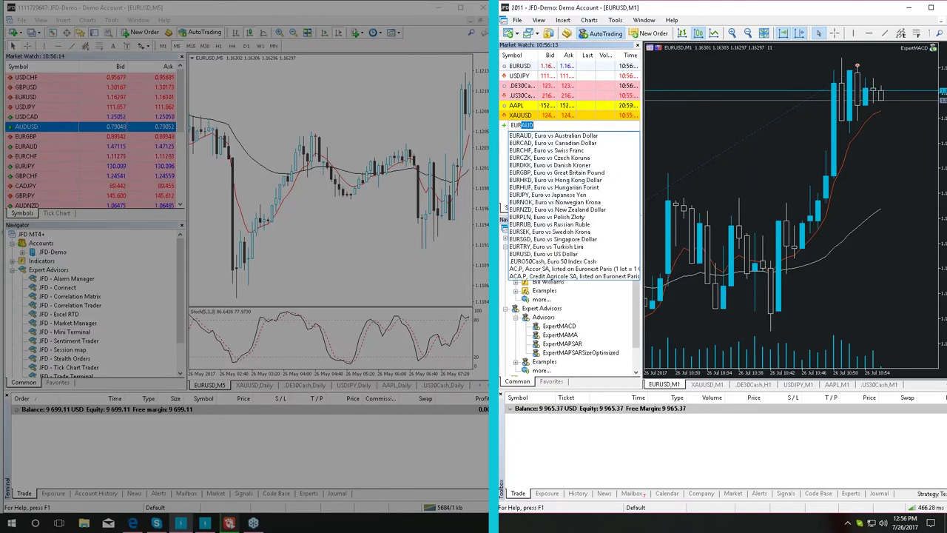
{"action": "key", "text": "Down"}
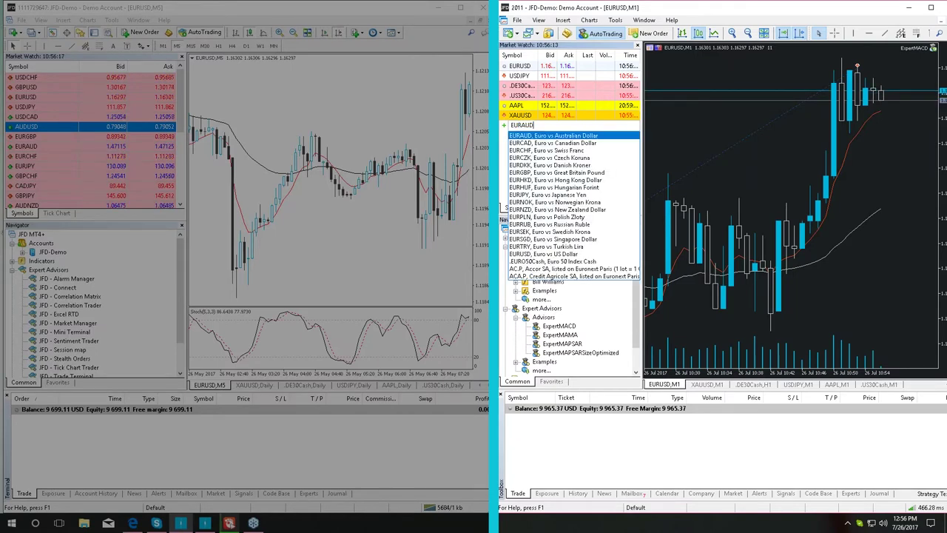
{"action": "key", "text": "Down"}
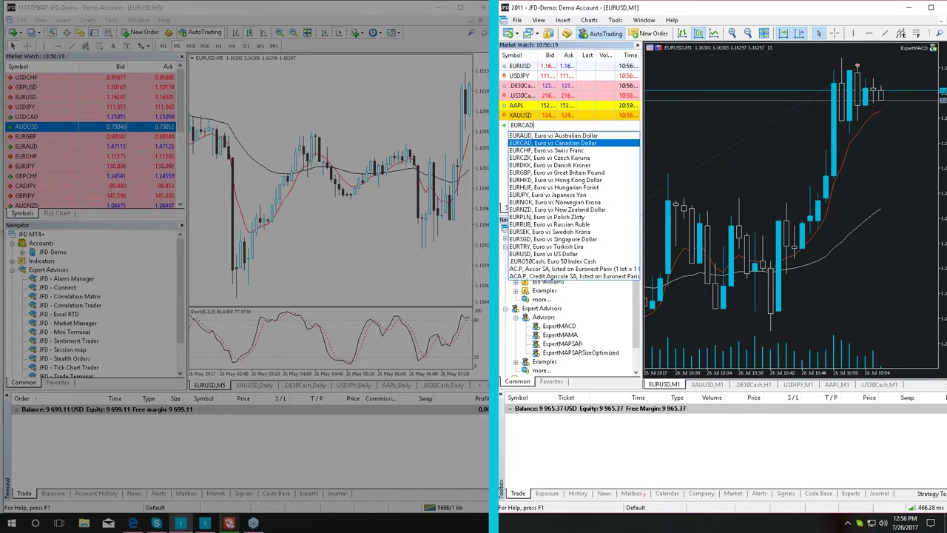
{"action": "key", "text": "Return"}
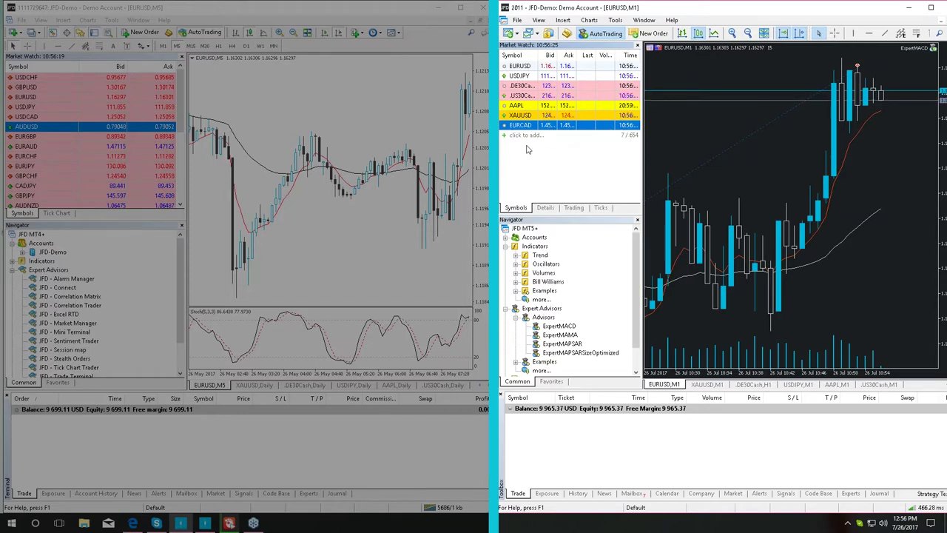
Step: Hide the Last column in the Market Watch and show it again
{"action": "right_click", "coordinate": [602, 76]}
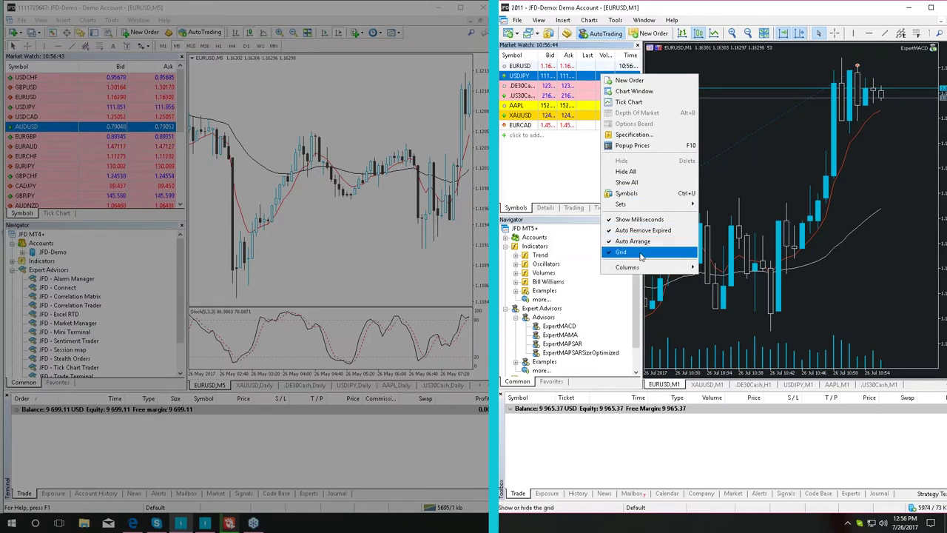
{"action": "mouse_move", "coordinate": [658, 267]}
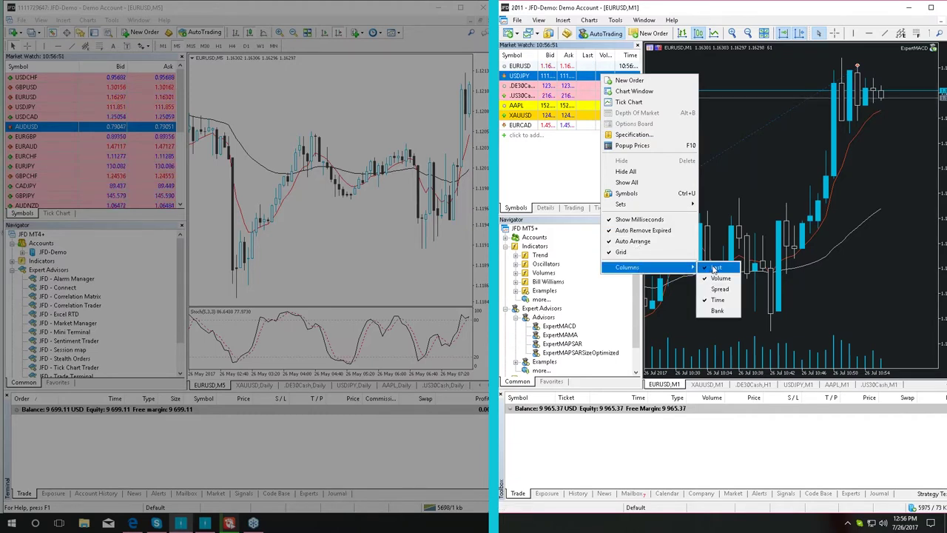
{"action": "left_click", "coordinate": [714, 268]}
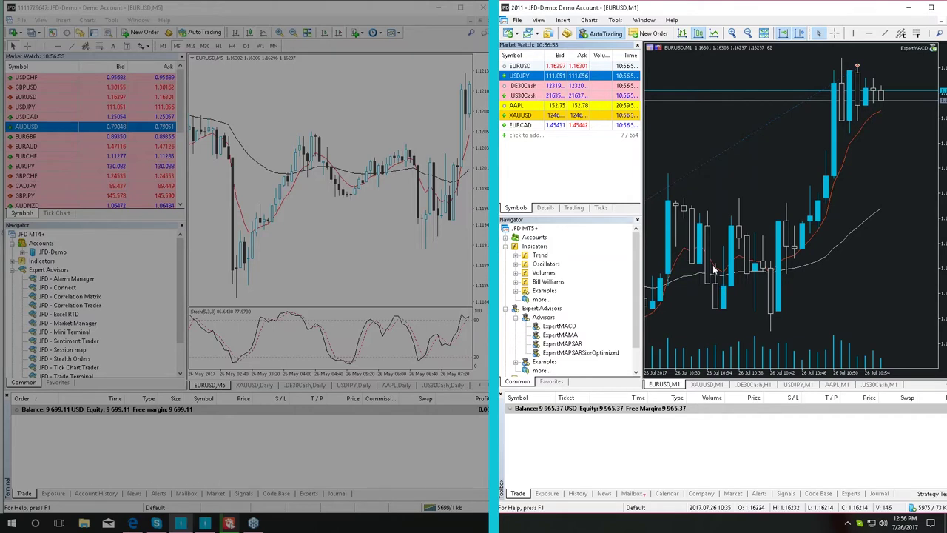
{"action": "right_click", "coordinate": [607, 192]}
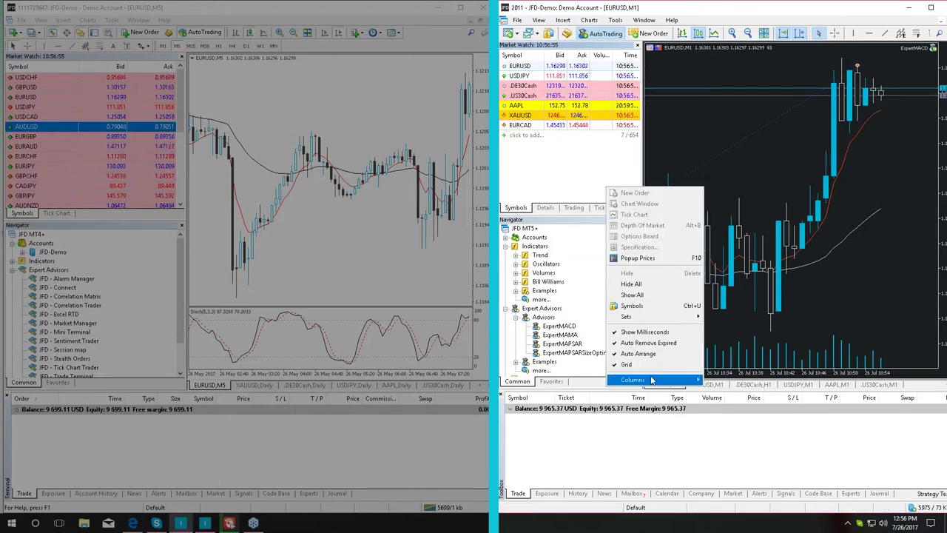
{"action": "mouse_move", "coordinate": [652, 380]}
{"action": "left_click", "coordinate": [715, 380]}
{"action": "right_click", "coordinate": [588, 163]}
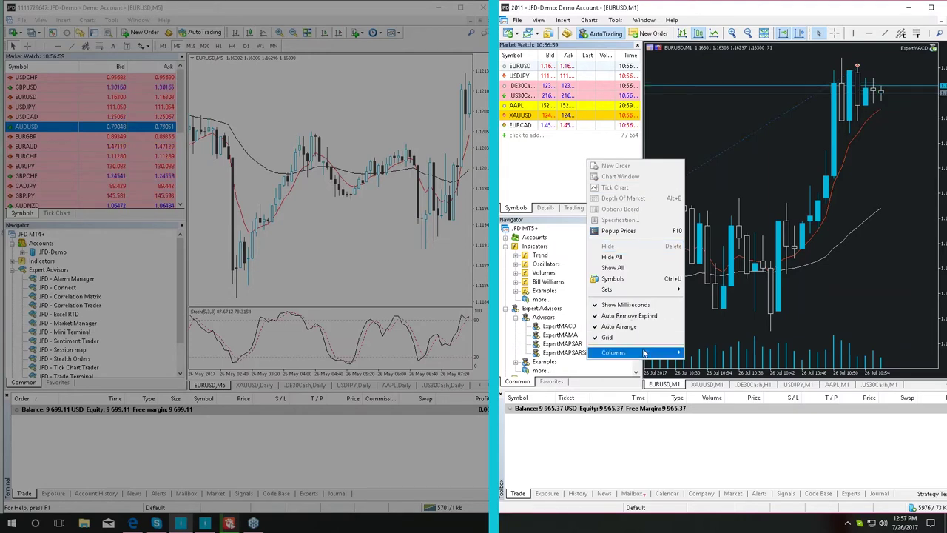
{"action": "mouse_move", "coordinate": [644, 353]}
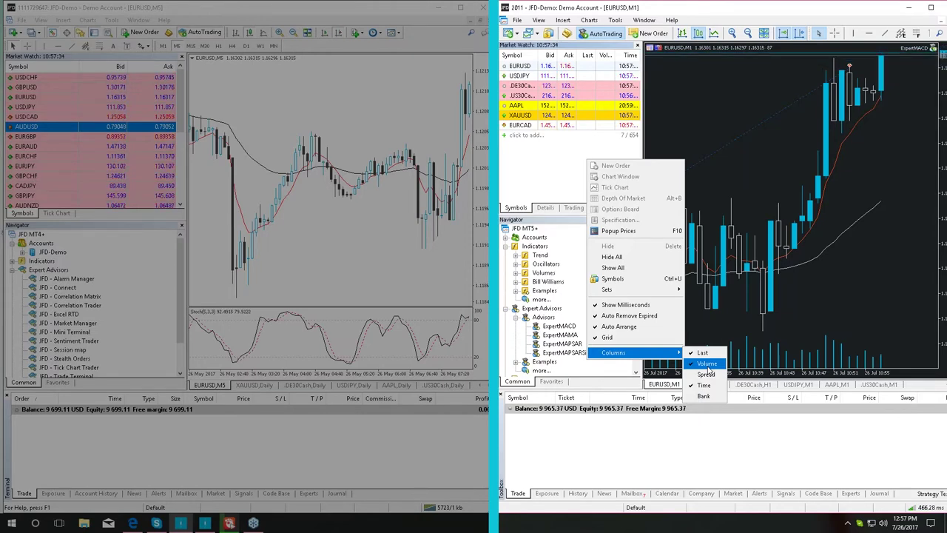
{"action": "left_click", "coordinate": [708, 368]}
{"action": "right_click", "coordinate": [565, 154]}
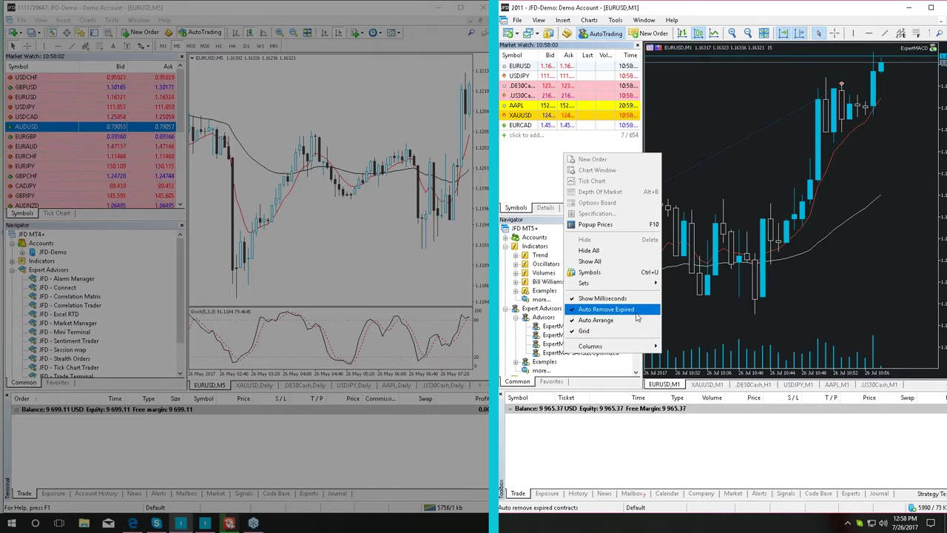
{"action": "left_click", "coordinate": [542, 165]}
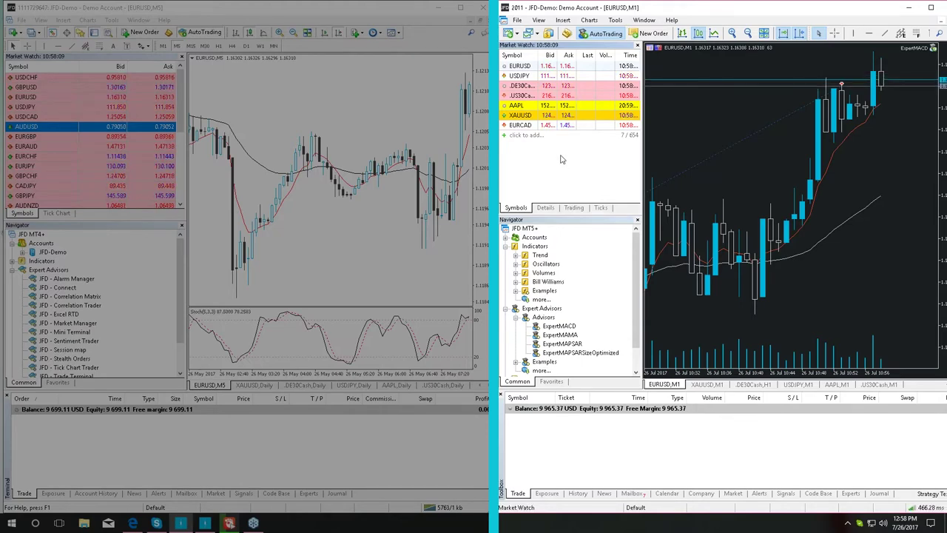
Step: Open the Symbols window in MetaTrader 5, and switch to MetaTrader 4 to open its Symbols window as well
{"action": "key", "text": "ctrl+u"}
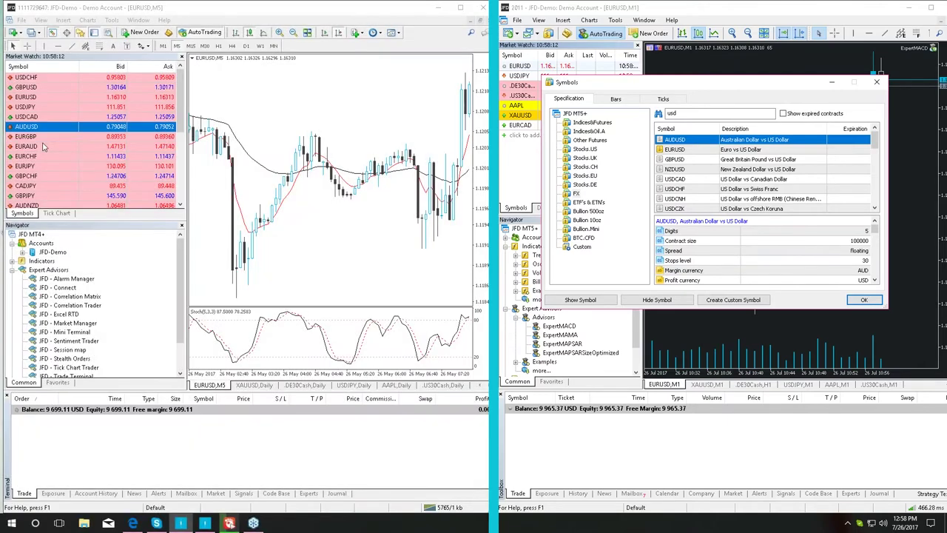
{"action": "left_click", "coordinate": [146, 177]}
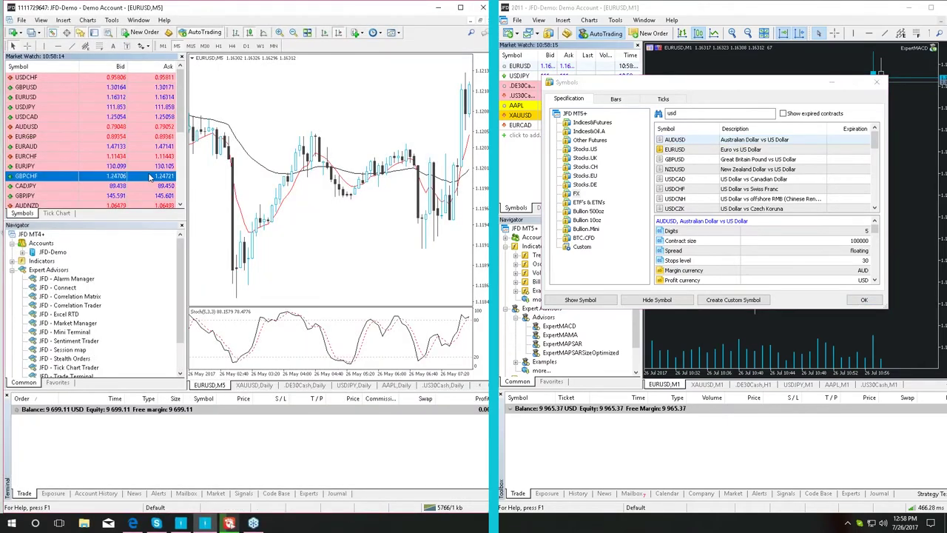
{"action": "key", "text": "ctrl+u"}
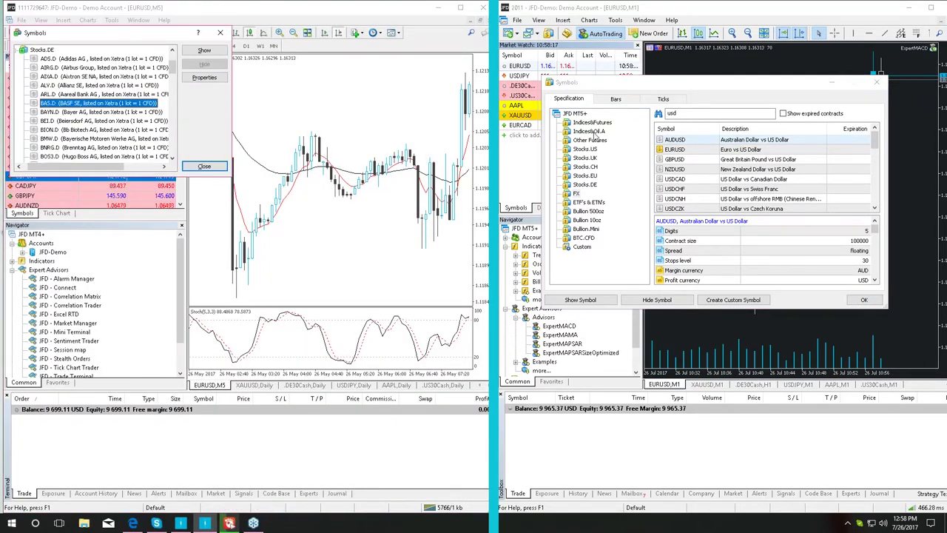
Step: In the MetaTrader 5 Symbols window, replace the search text with "audus" and add AUDUSD to the Market Watch
{"action": "left_click", "coordinate": [683, 115]}
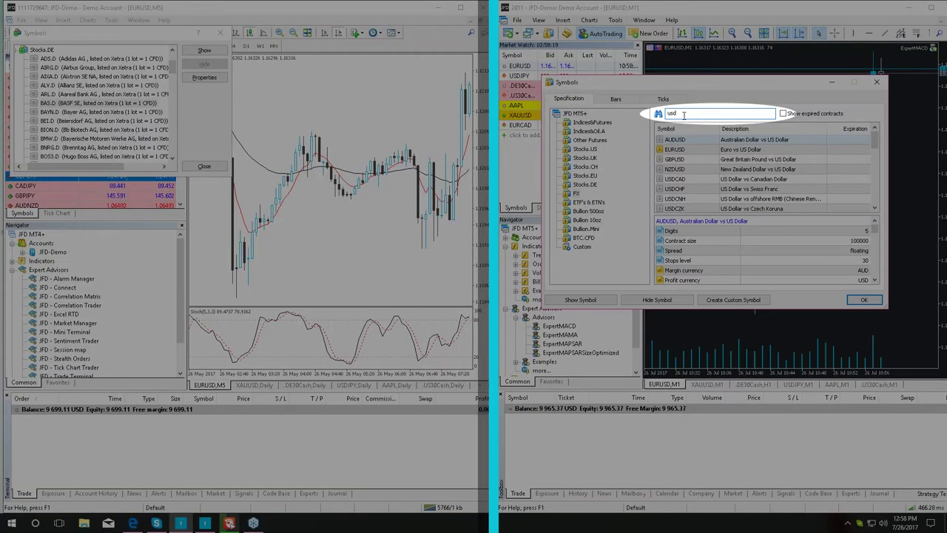
{"action": "left_click_drag", "start_coordinate": [702, 116], "coordinate": [646, 113]}
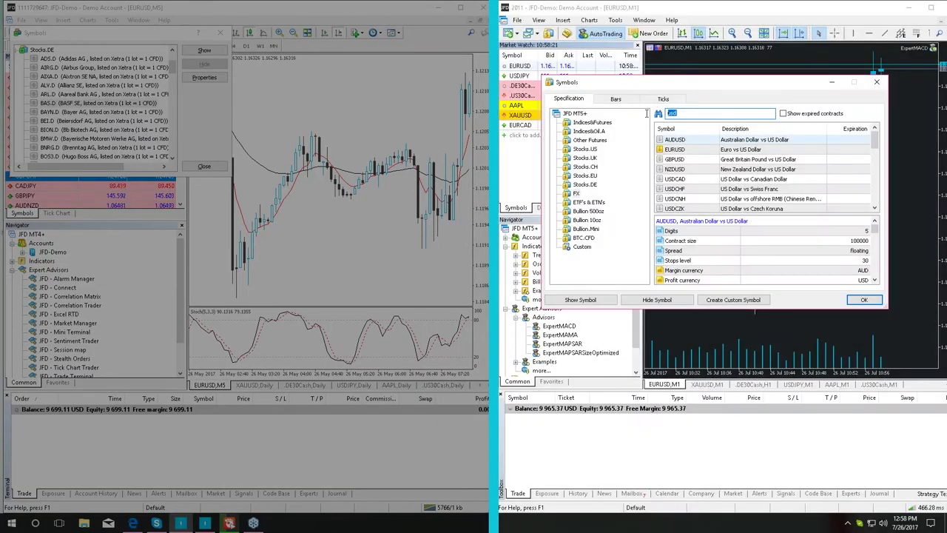
{"action": "key", "text": "BackSpace"}
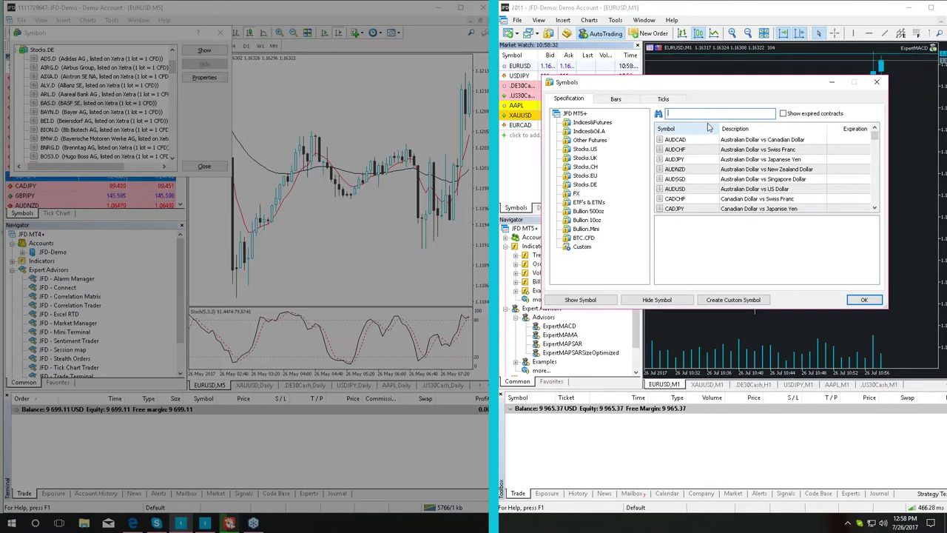
{"action": "type", "text": "aud"}
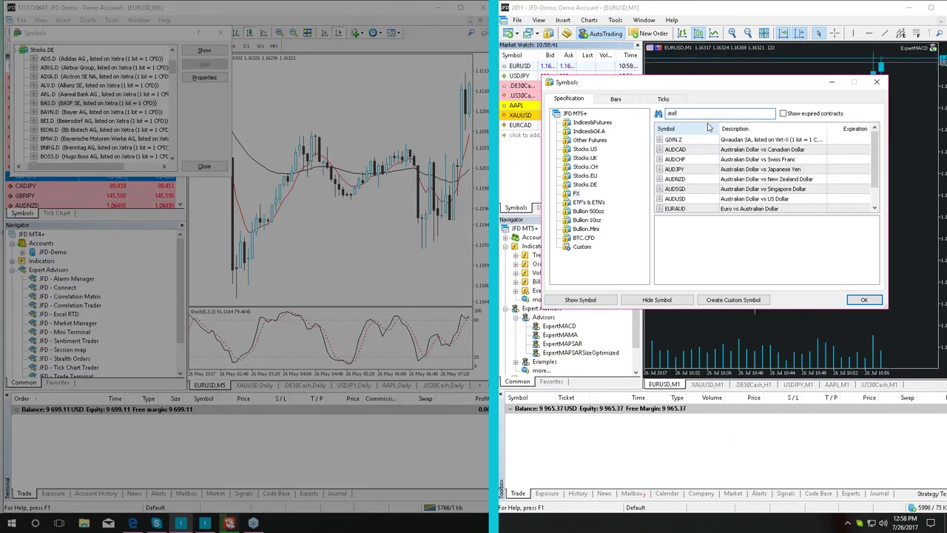
{"action": "type", "text": "us"}
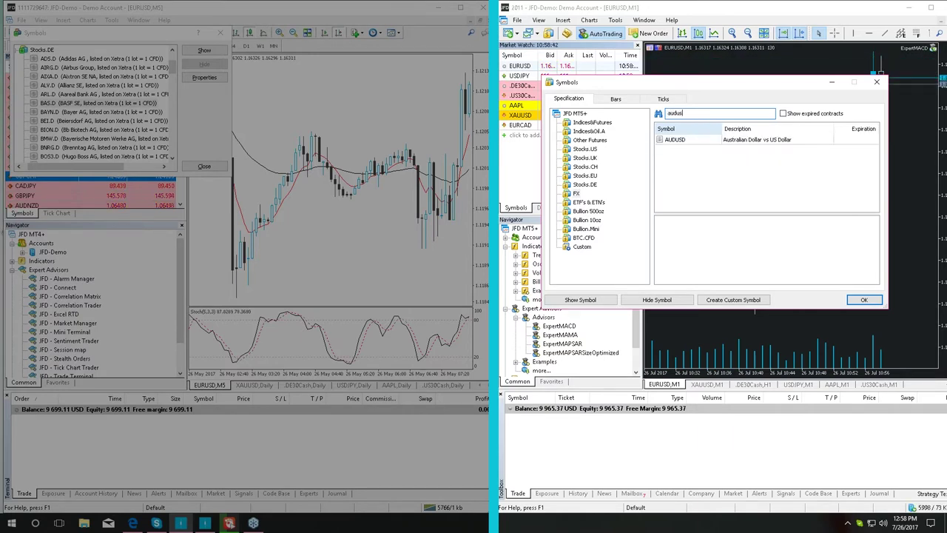
{"action": "double_click", "coordinate": [710, 140]}
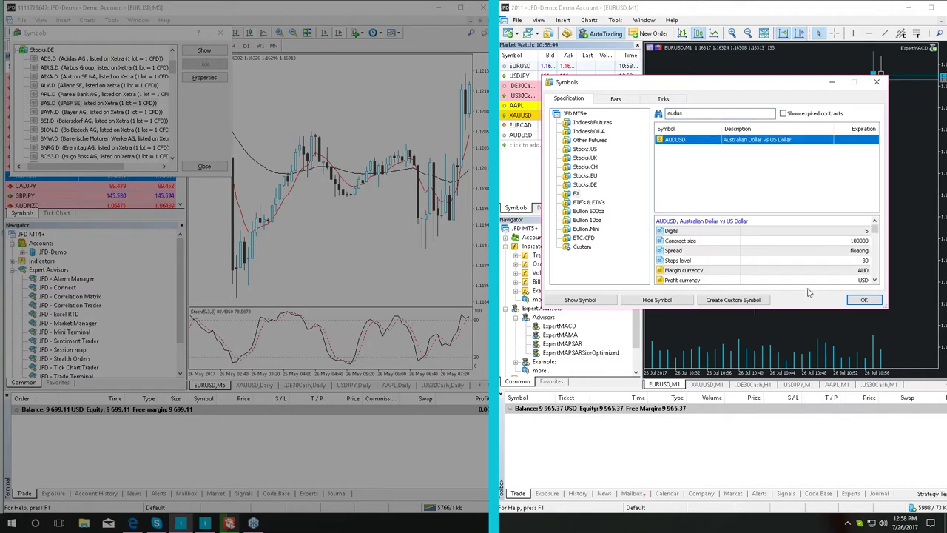
{"action": "left_click", "coordinate": [858, 302]}
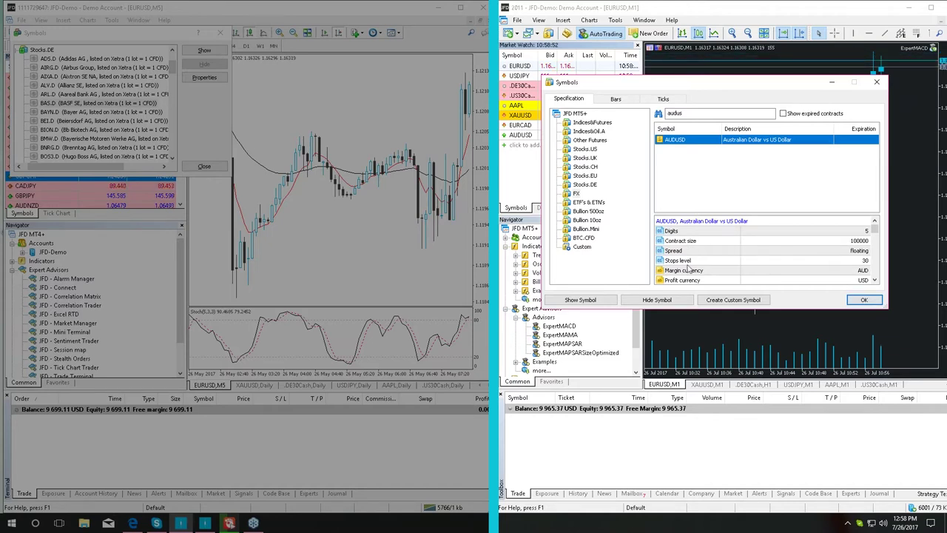
Step: Review AUDUSD's contract specification, including margin rates, swaps and trading sessions
{"action": "scroll", "coordinate": [699, 252], "scroll_direction": "down", "scroll_amount": 8}
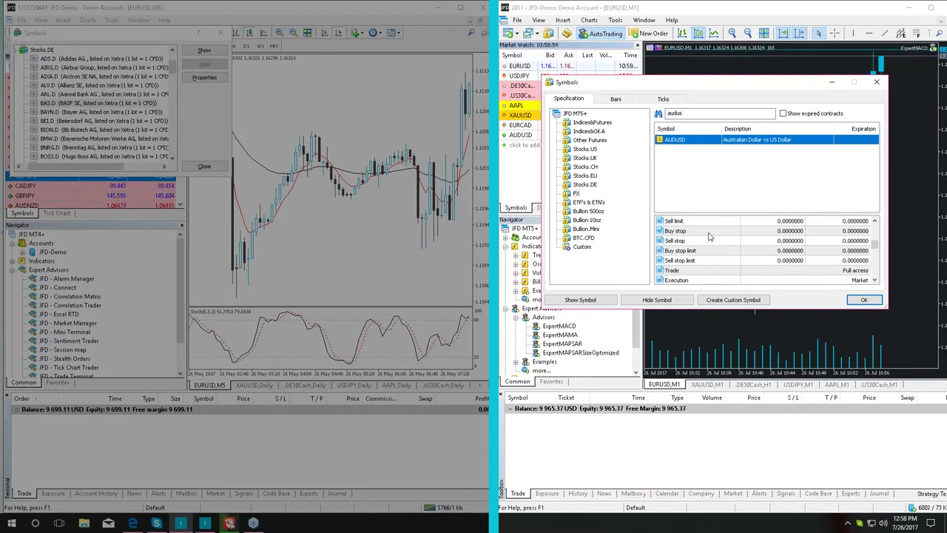
{"action": "scroll", "coordinate": [707, 248], "scroll_direction": "down", "scroll_amount": 3}
{"action": "scroll", "coordinate": [706, 252], "scroll_direction": "down", "scroll_amount": 3}
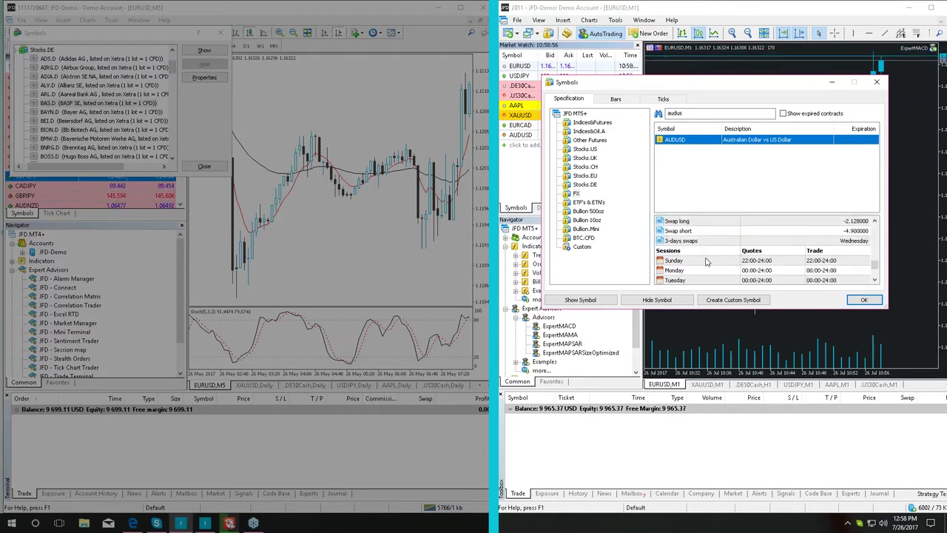
{"action": "scroll", "coordinate": [708, 256], "scroll_direction": "up", "scroll_amount": 10}
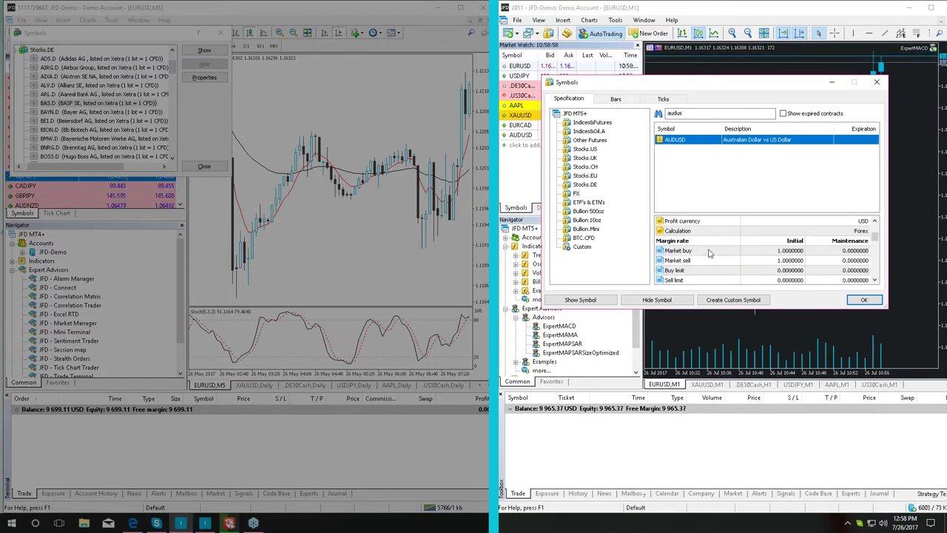
{"action": "scroll", "coordinate": [708, 253], "scroll_direction": "up", "scroll_amount": 2}
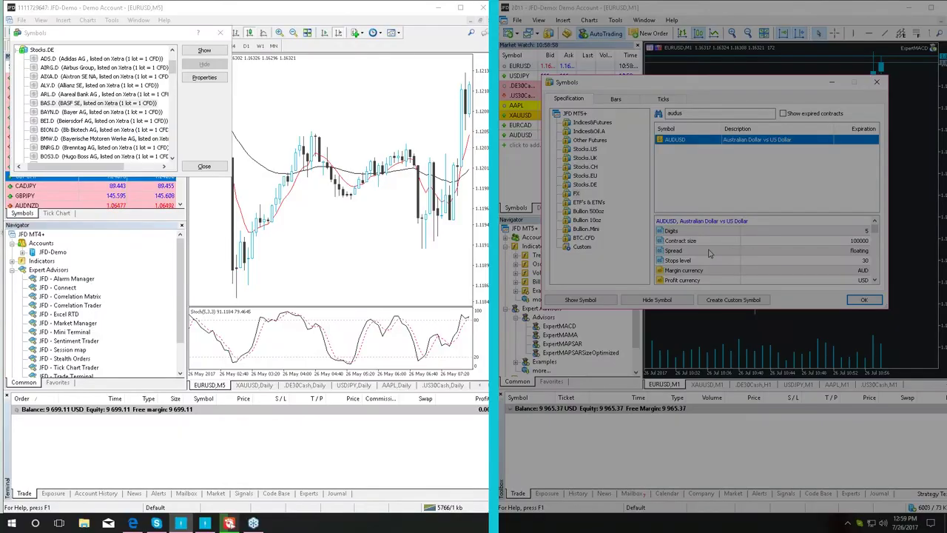
Step: In the MetaTrader 4 Symbols window, open the contract specification of BAS.D and review its swaps and sessions
{"action": "left_click", "coordinate": [128, 104]}
{"action": "left_click", "coordinate": [197, 78]}
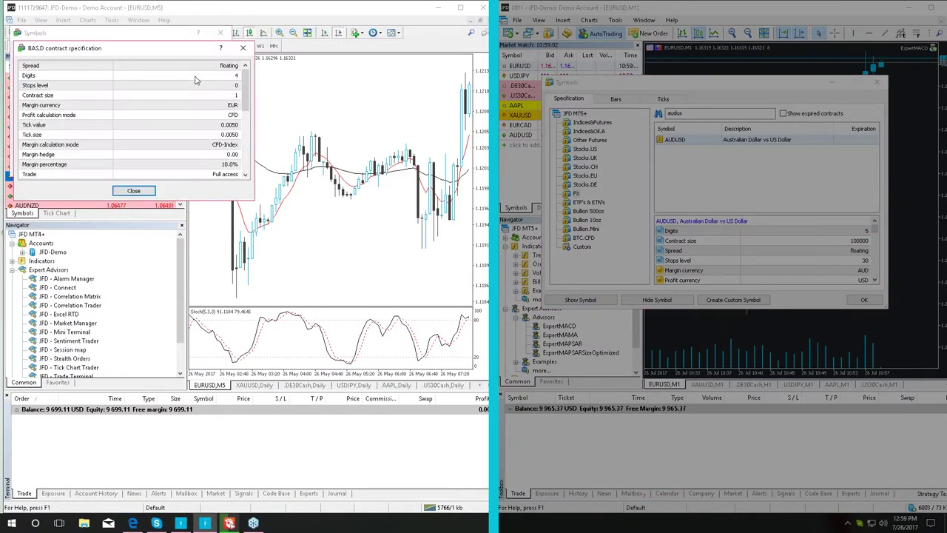
{"action": "scroll", "coordinate": [200, 80], "scroll_direction": "down", "scroll_amount": 6}
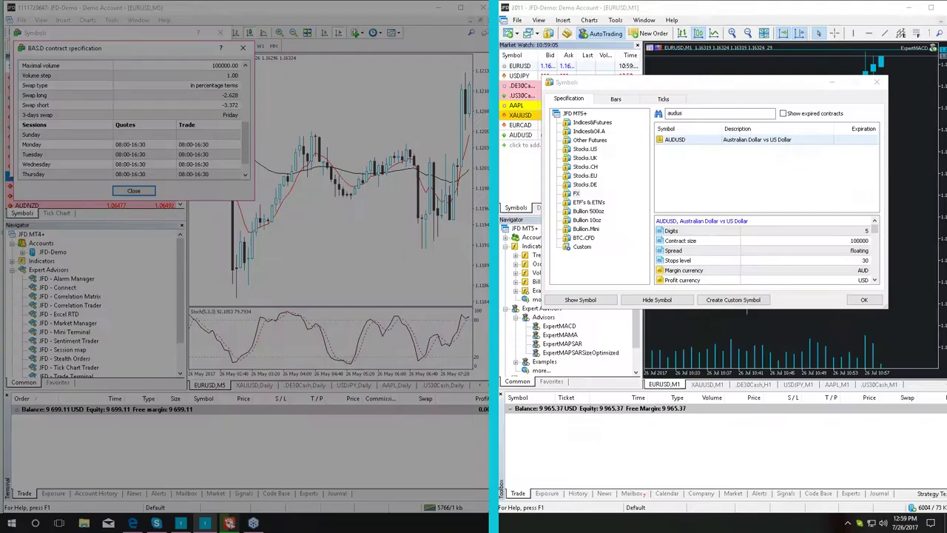
Step: Examine AUDUSD's trade and execution settings in MetaTrader 5 for comparison, and close its Symbols window
{"action": "scroll", "coordinate": [705, 251], "scroll_direction": "down", "scroll_amount": 6}
{"action": "scroll", "coordinate": [705, 259], "scroll_direction": "down", "scroll_amount": 5}
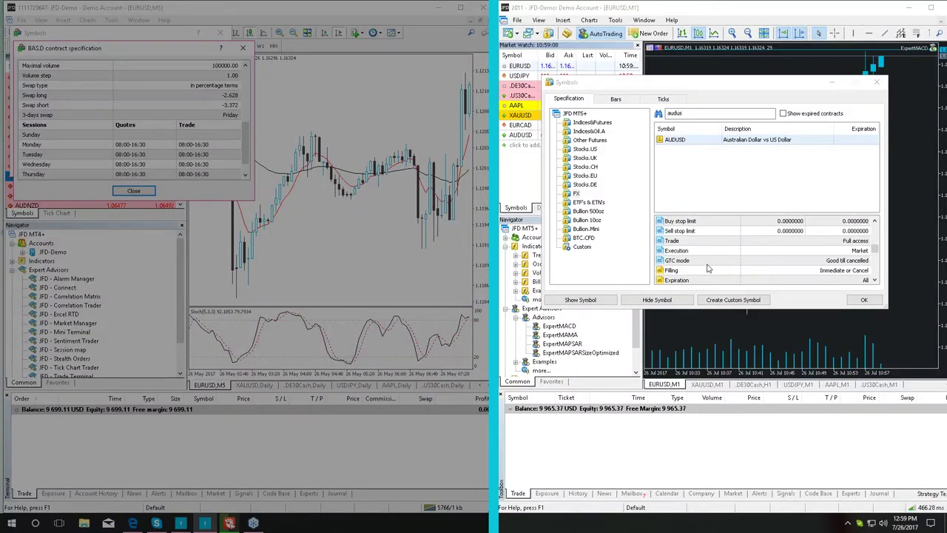
{"action": "scroll", "coordinate": [707, 268], "scroll_direction": "up", "scroll_amount": 10}
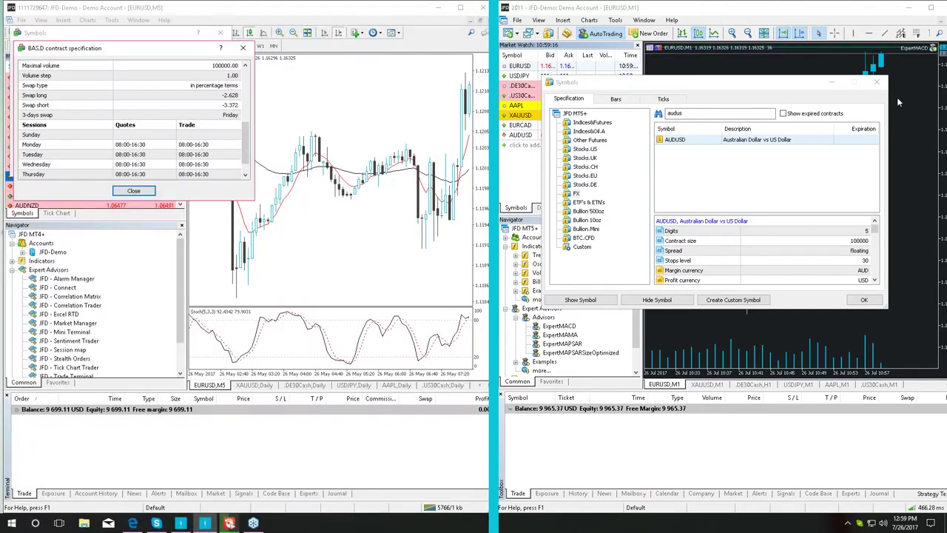
{"action": "left_click", "coordinate": [875, 81]}
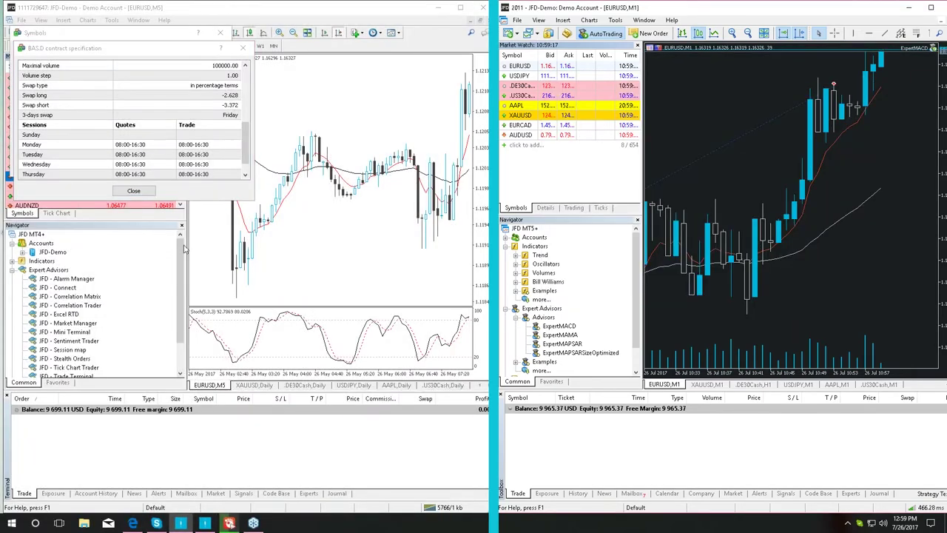
Step: Close MetaTrader 4's BAS.D specification and Symbols windows, and open MetaTrader 5's Popup prices window, widened to show all its columns
{"action": "left_click", "coordinate": [243, 47]}
{"action": "left_click", "coordinate": [220, 33]}
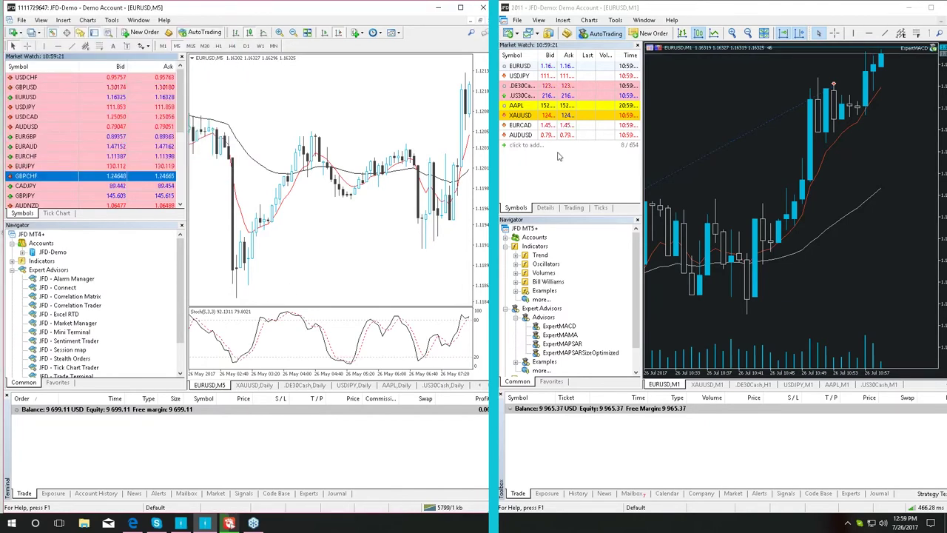
{"action": "right_click", "coordinate": [636, 153]}
{"action": "left_click", "coordinate": [666, 214]}
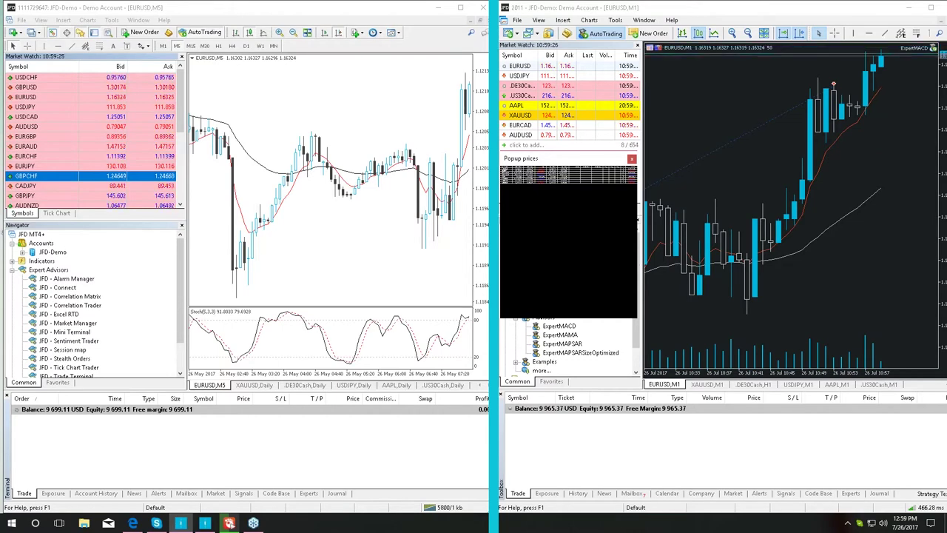
{"action": "left_click_drag", "start_coordinate": [634, 262], "coordinate": [925, 255]}
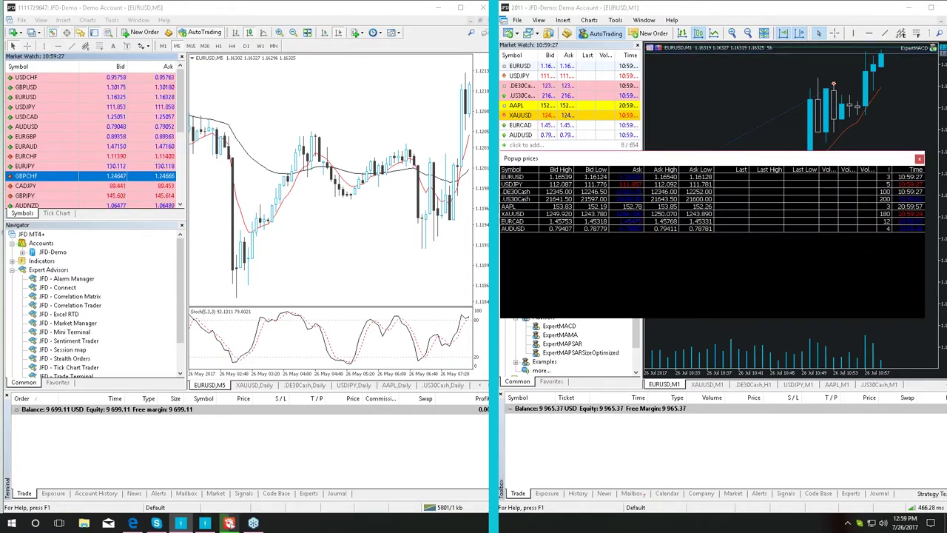
Step: Open the Popup prices window in MetaTrader 4 and enlarge it until all symbols are readable
{"action": "right_click", "coordinate": [77, 141]}
{"action": "left_click", "coordinate": [113, 327]}
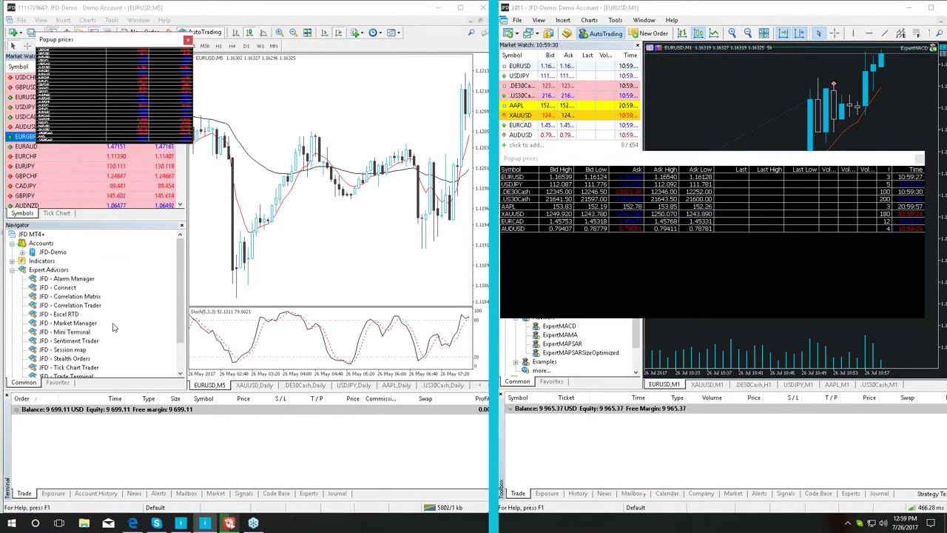
{"action": "left_click_drag", "start_coordinate": [194, 118], "coordinate": [396, 128]}
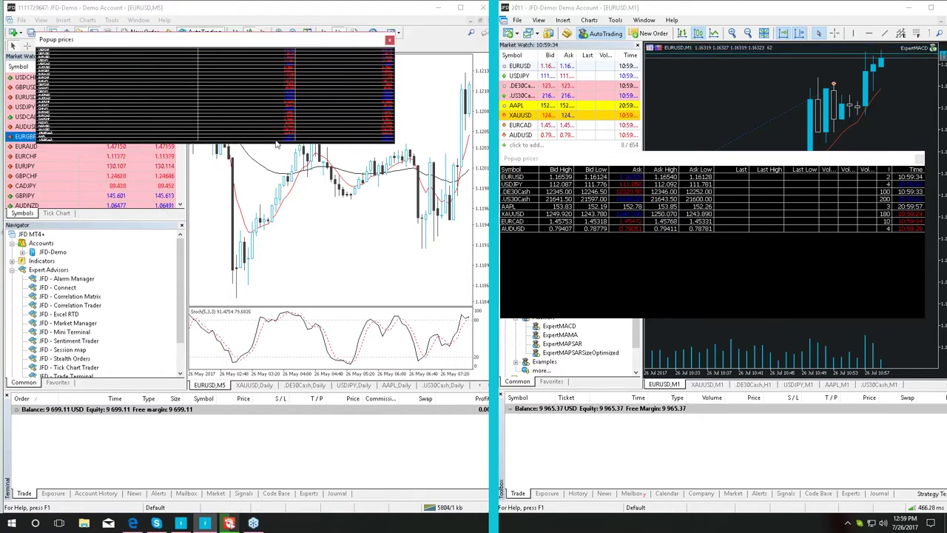
{"action": "left_click_drag", "start_coordinate": [278, 147], "coordinate": [273, 260]}
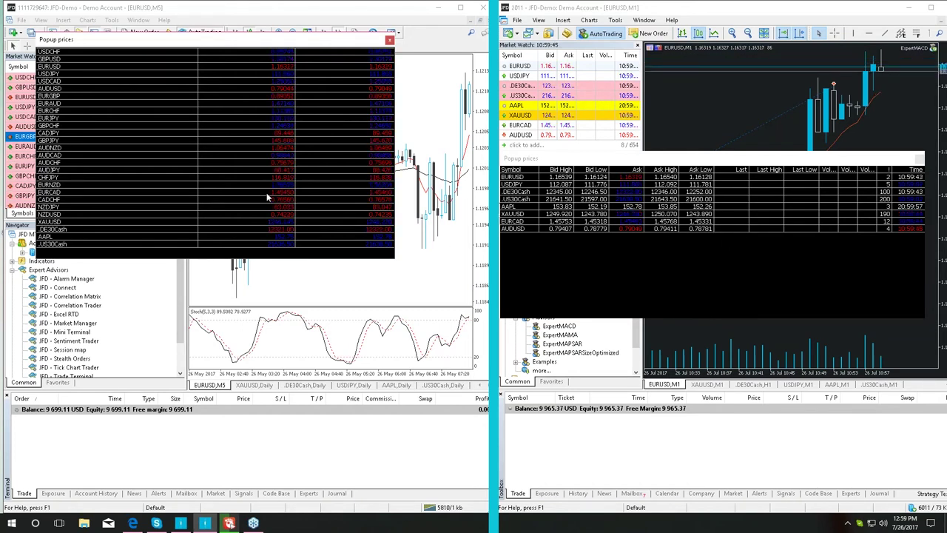
Step: Examine the display options of MetaTrader 4's Popup prices window for comparison with MetaTrader 5
{"action": "right_click", "coordinate": [246, 171]}
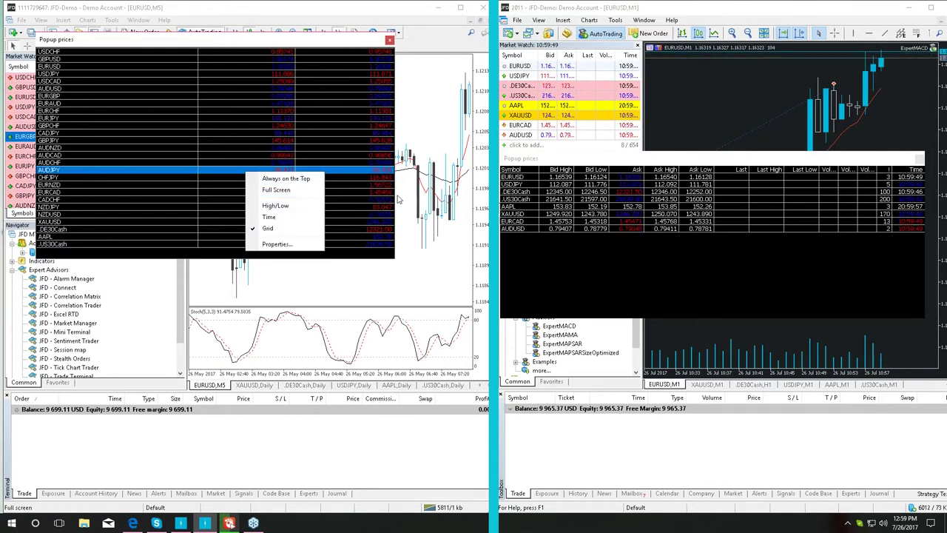
{"action": "left_click", "coordinate": [599, 277]}
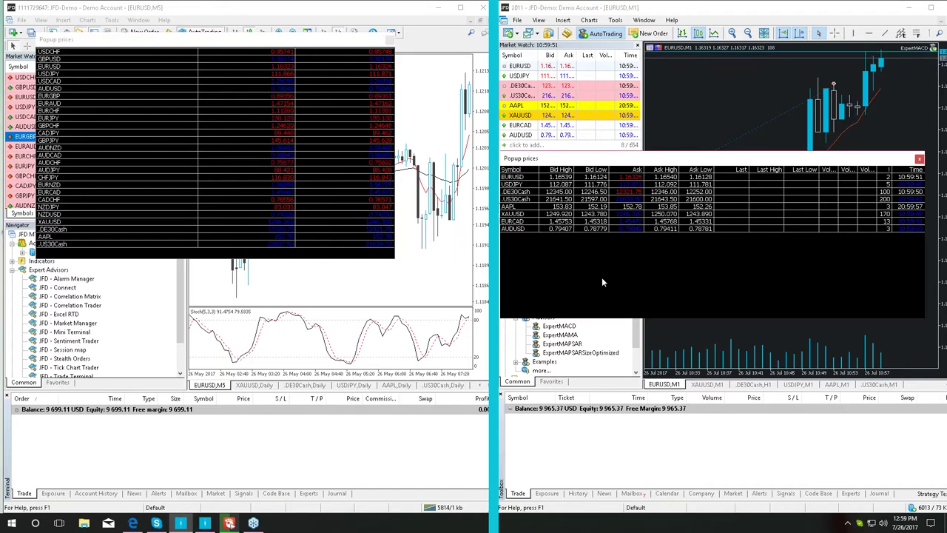
{"action": "right_click", "coordinate": [300, 170]}
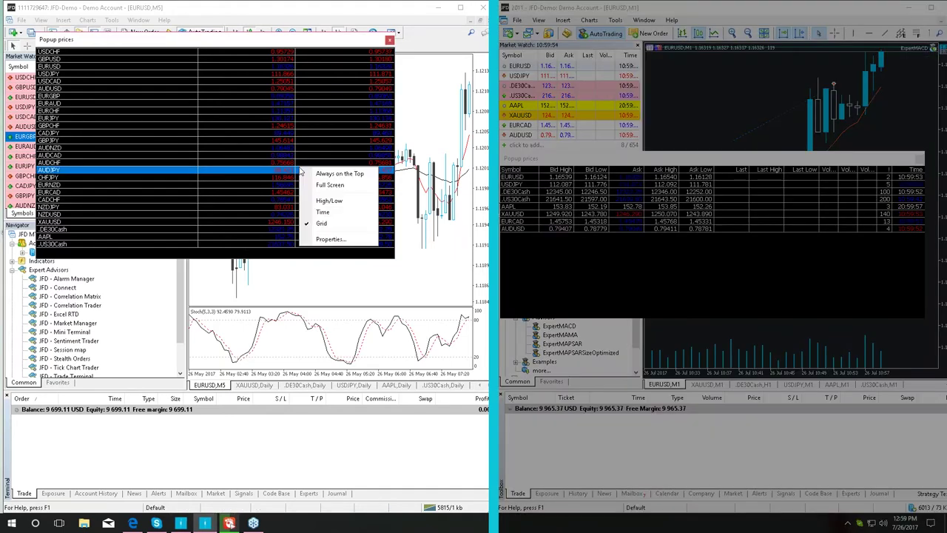
{"action": "left_click", "coordinate": [602, 236]}
Step: Add the Bid column to the Popup prices window in MetaTrader 5
{"action": "right_click", "coordinate": [603, 238]}
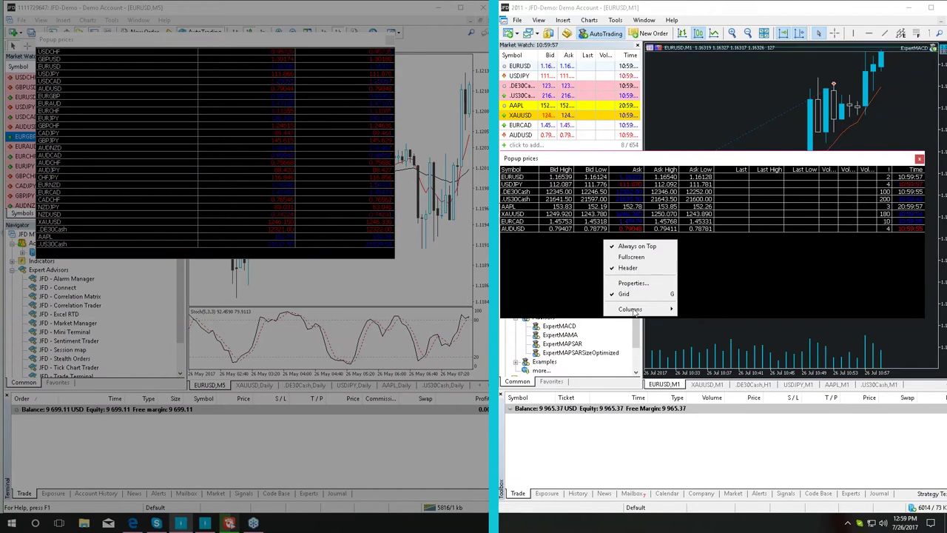
{"action": "mouse_move", "coordinate": [641, 313]}
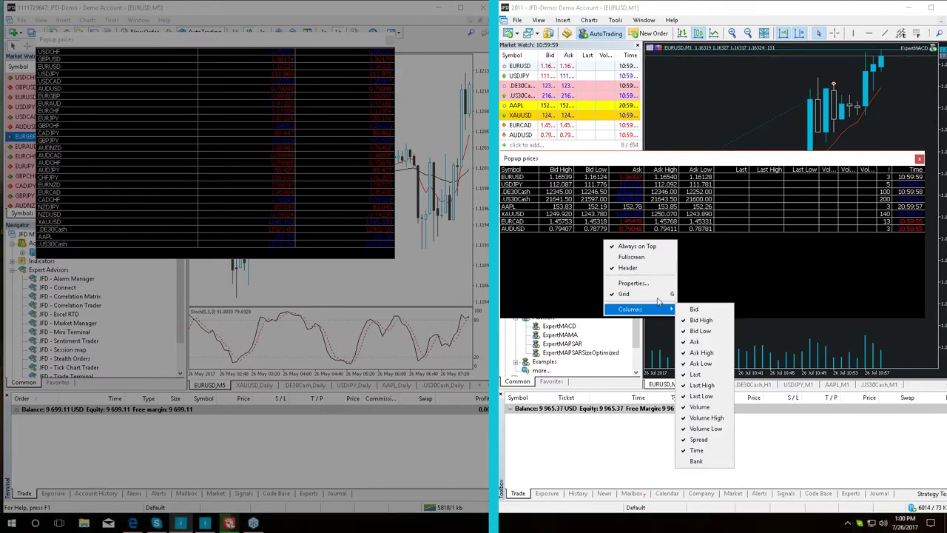
{"action": "left_click", "coordinate": [688, 314]}
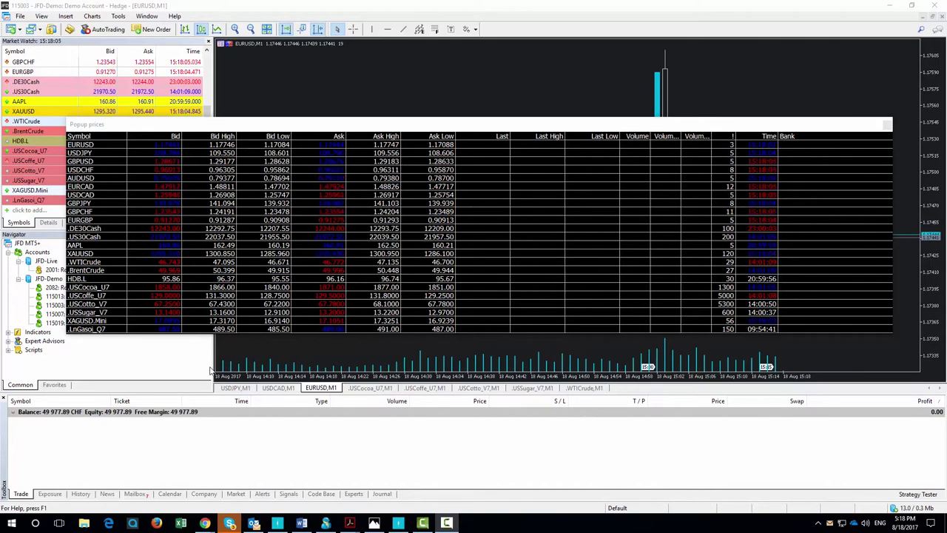
{"action": "double_click", "coordinate": [453, 213]}
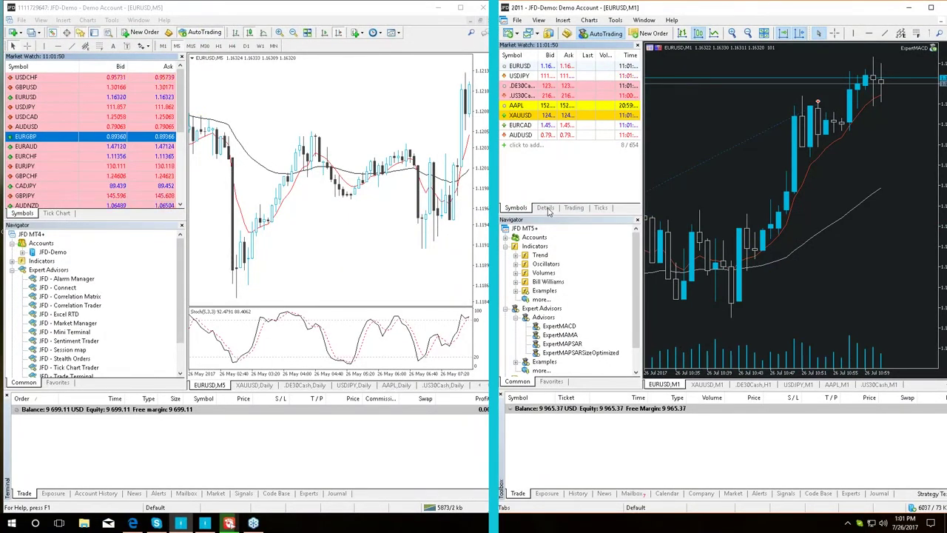
Step: Check the Market Watch price details in MetaTrader 5 and add GBPUSD to its symbol list
{"action": "left_click", "coordinate": [546, 208]}
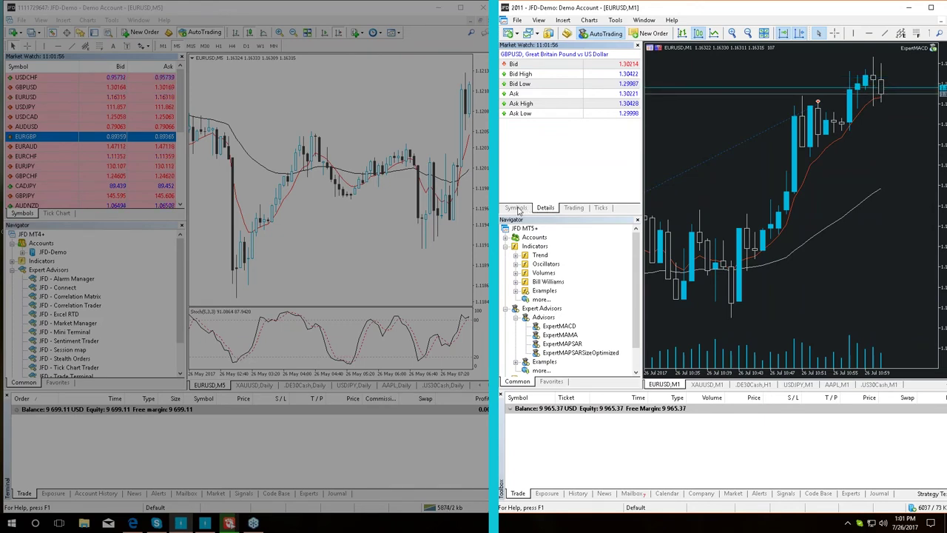
{"action": "left_click", "coordinate": [516, 208]}
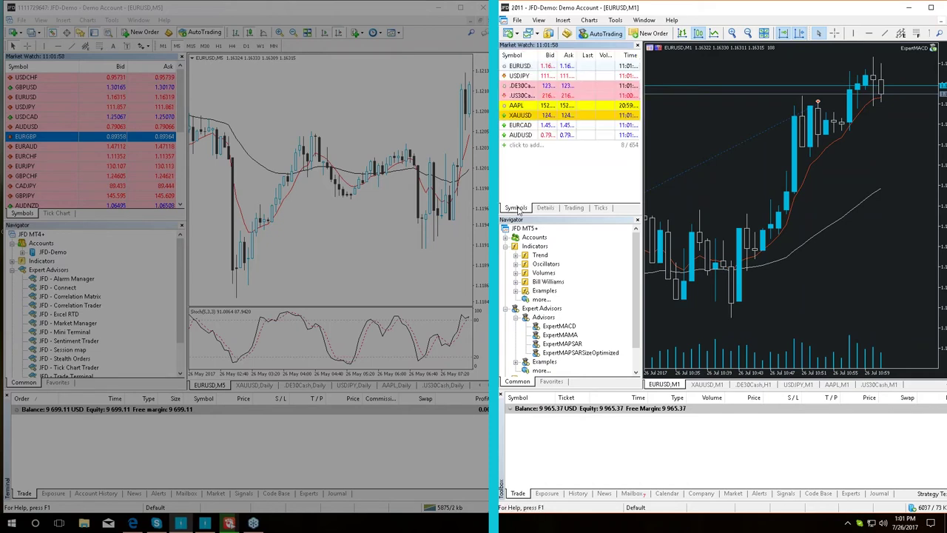
{"action": "left_click", "coordinate": [525, 145]}
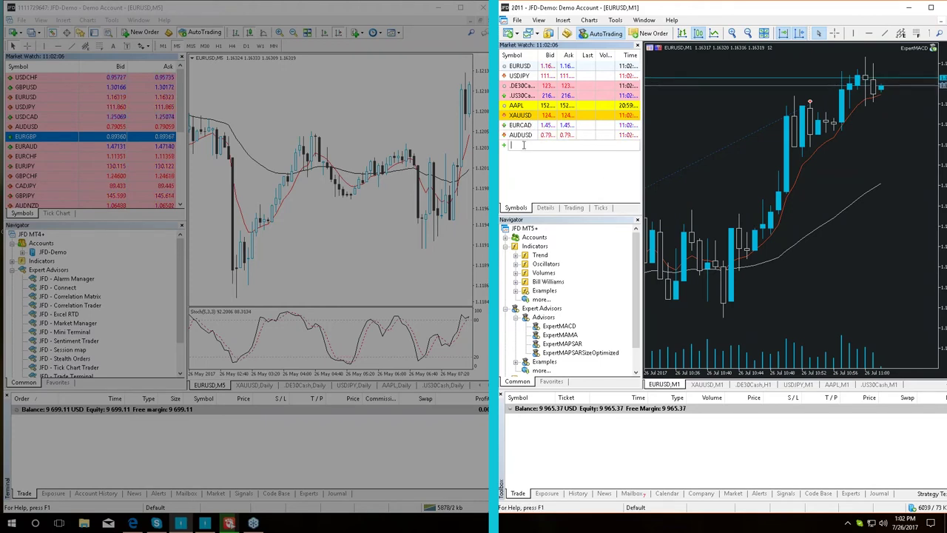
{"action": "type", "text": "GBPAUD"}
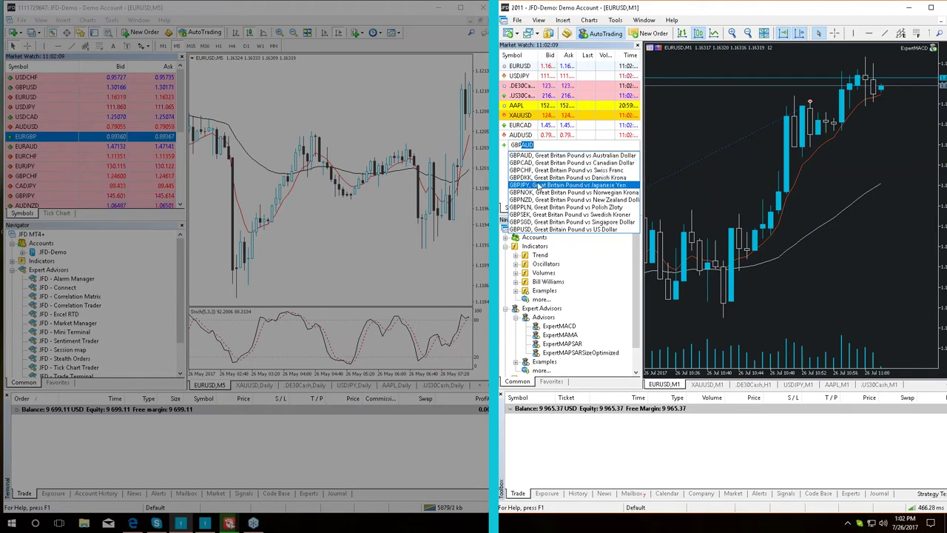
{"action": "left_click", "coordinate": [550, 229]}
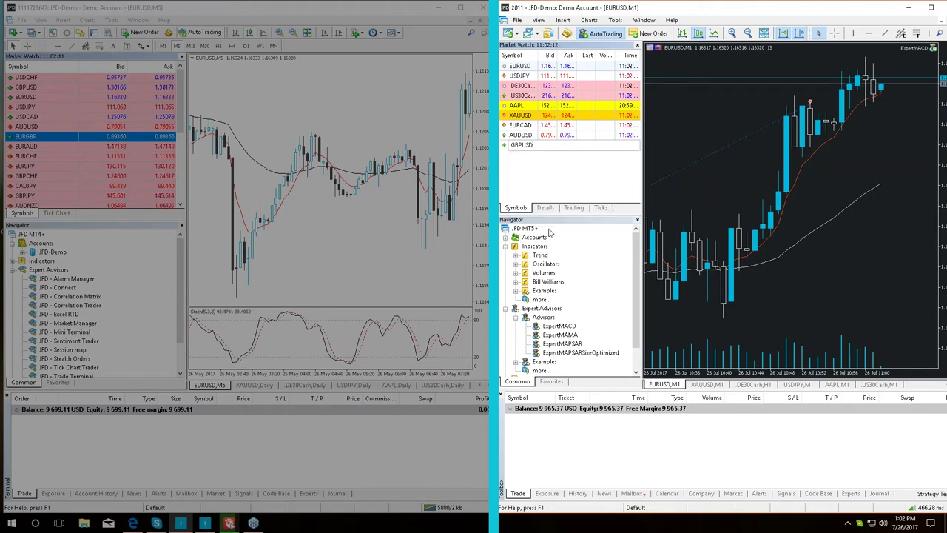
{"action": "key", "text": "Return"}
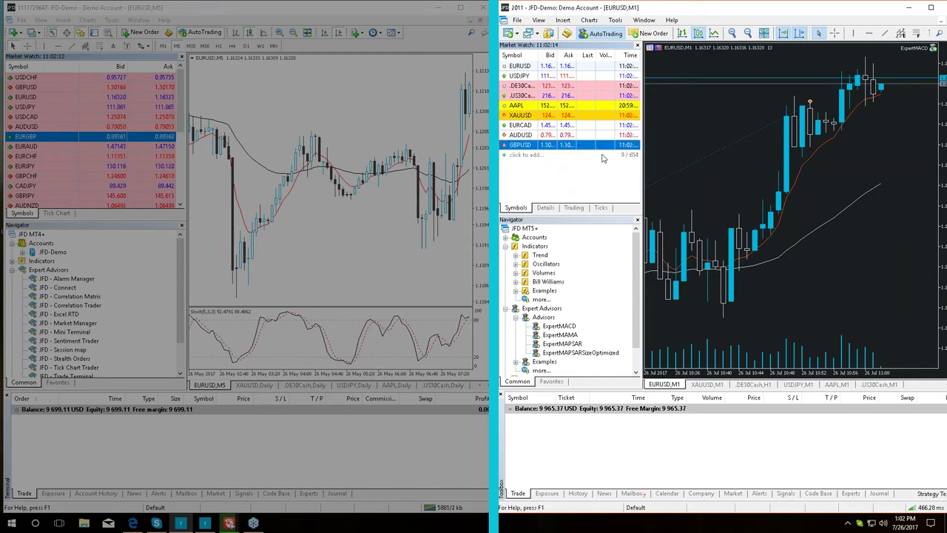
Step: Review GBPUSD's price details, the quick trading view and the tick chart in MetaTrader 5, and open EURGBP's tick chart in MetaTrader 4
{"action": "left_click", "coordinate": [546, 207]}
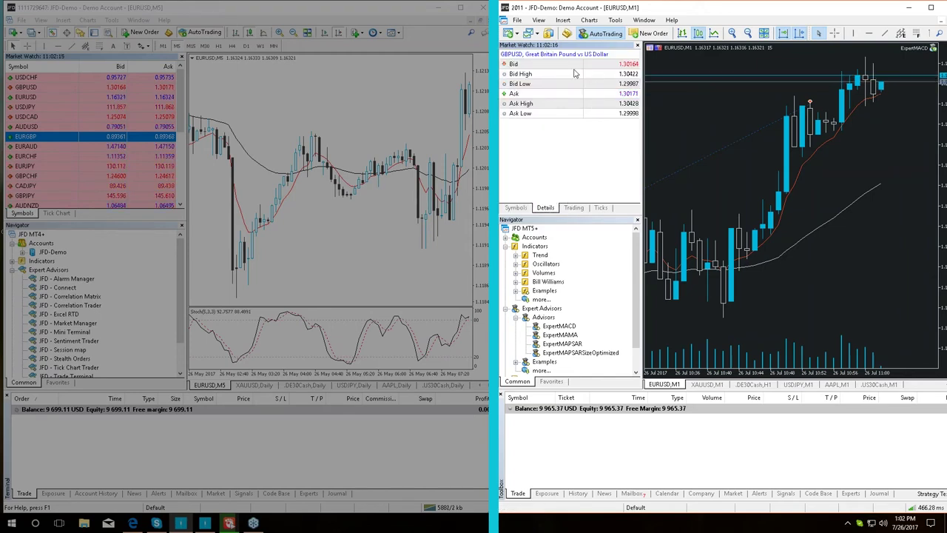
{"action": "left_click", "coordinate": [578, 208]}
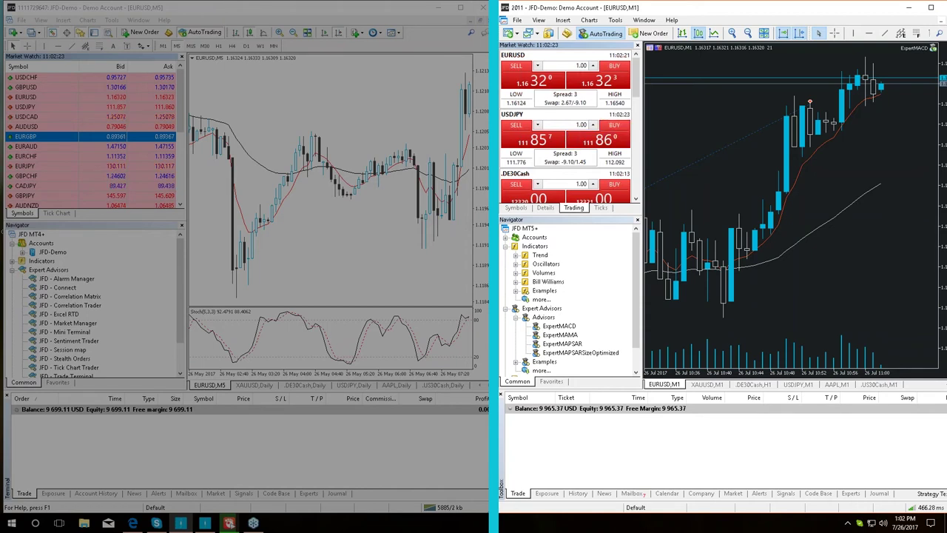
{"action": "left_click", "coordinate": [519, 211]}
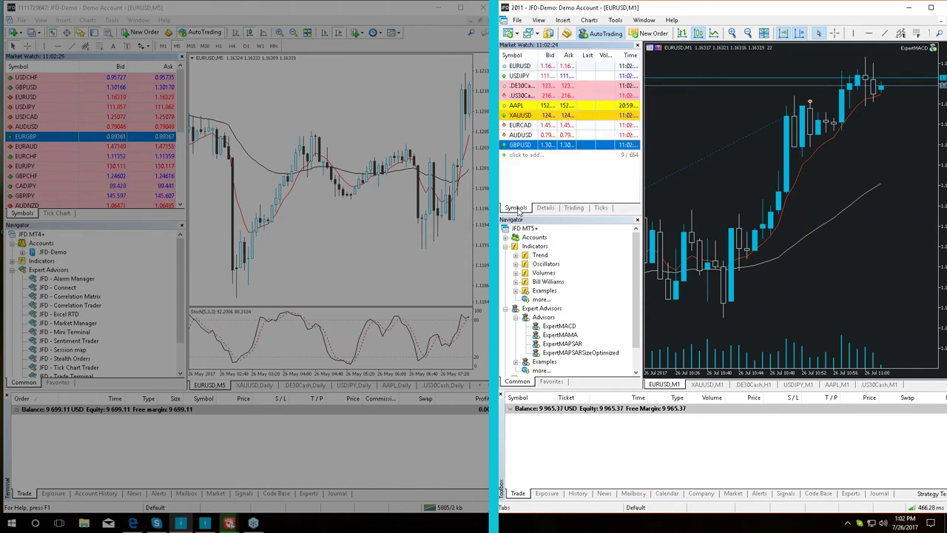
{"action": "left_click", "coordinate": [576, 209]}
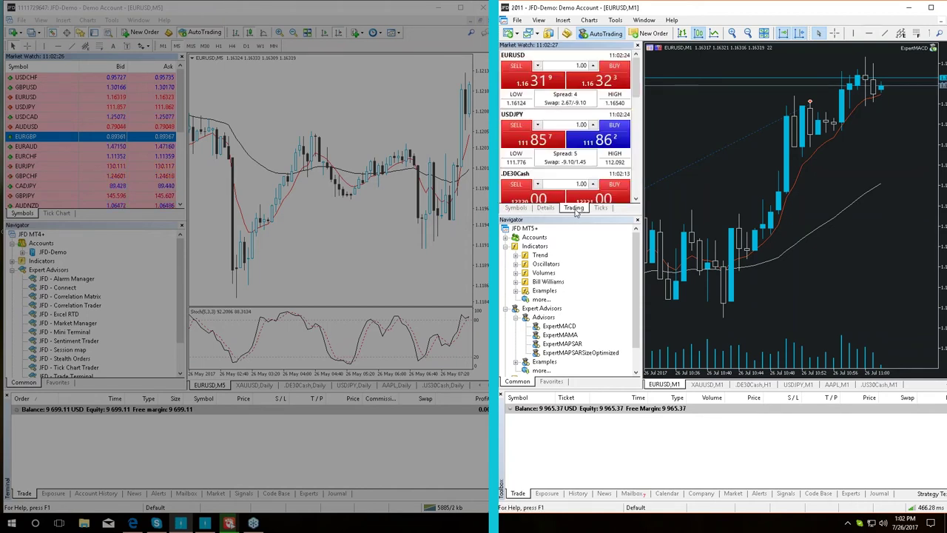
{"action": "left_click", "coordinate": [601, 207]}
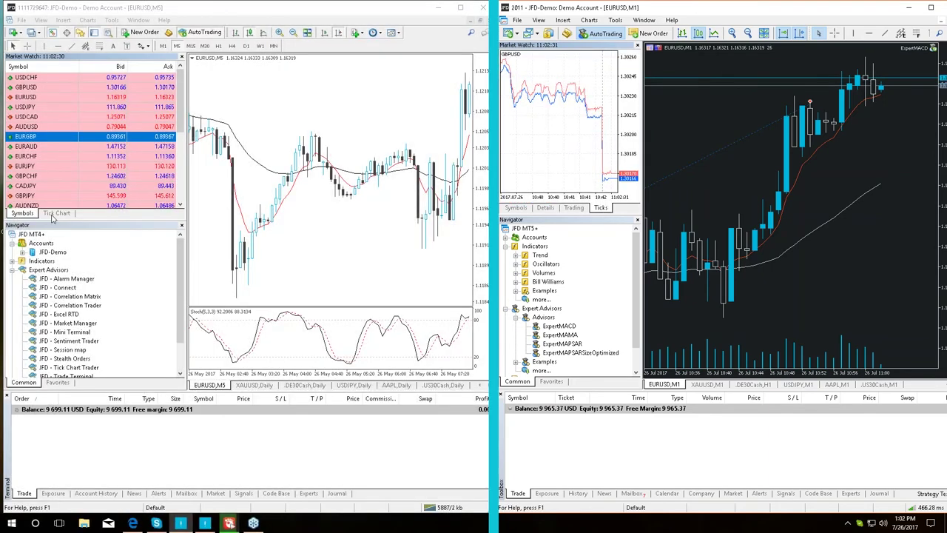
{"action": "left_click", "coordinate": [55, 213]}
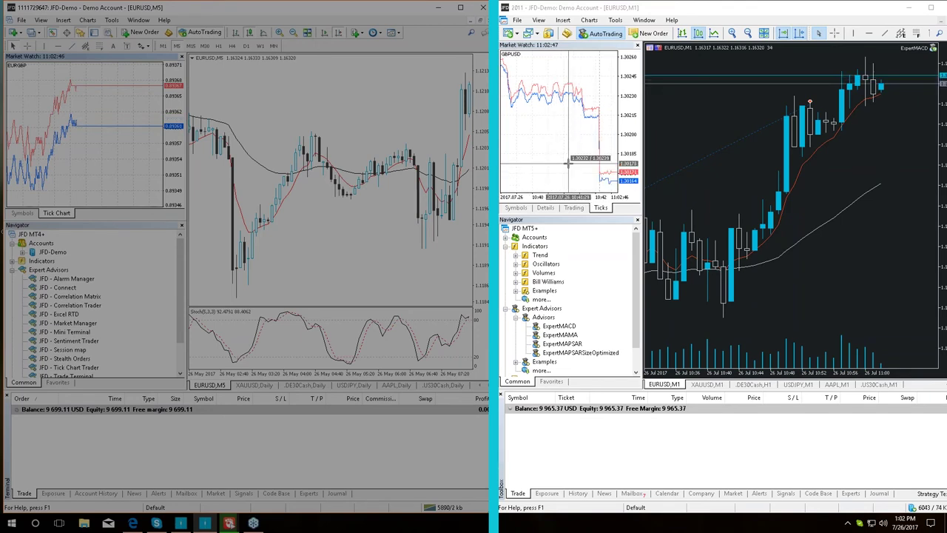
Step: Hide the bid line in MetaTrader 5's GBPUSD tick chart and show it again
{"action": "right_click", "coordinate": [570, 133]}
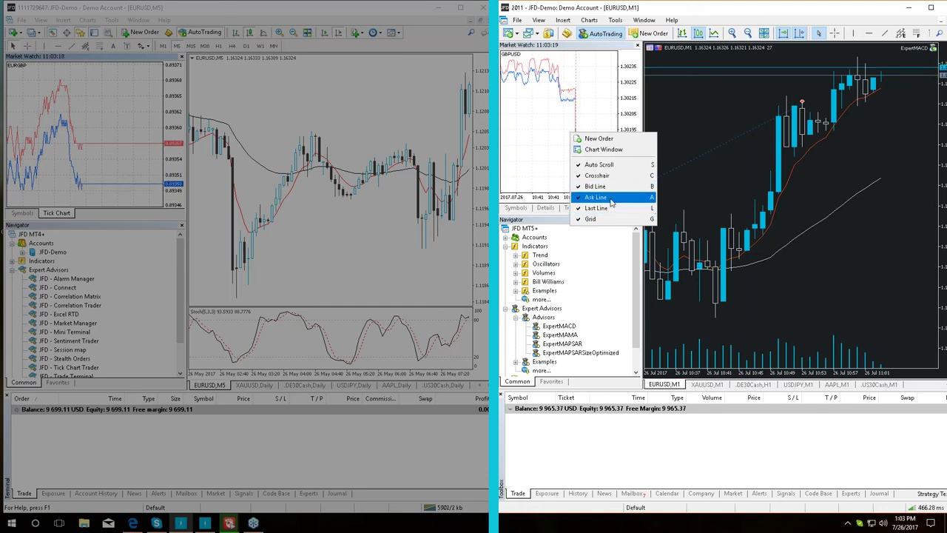
{"action": "left_click", "coordinate": [610, 199]}
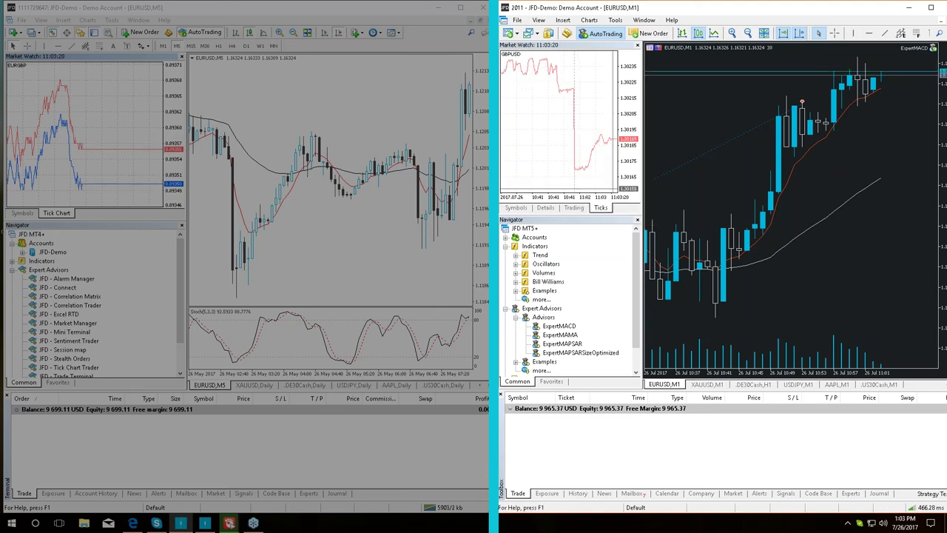
{"action": "right_click", "coordinate": [572, 121]}
{"action": "left_click", "coordinate": [596, 168]}
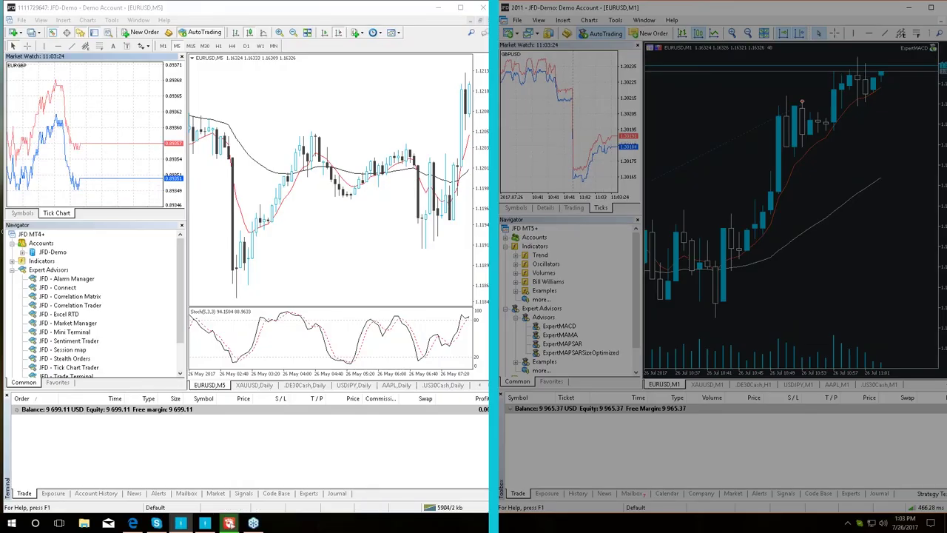
Step: Examine the display options of EURGBP's tick chart in MetaTrader 4 and return to the GBPUSD tick chart in MetaTrader 5
{"action": "right_click", "coordinate": [108, 136]}
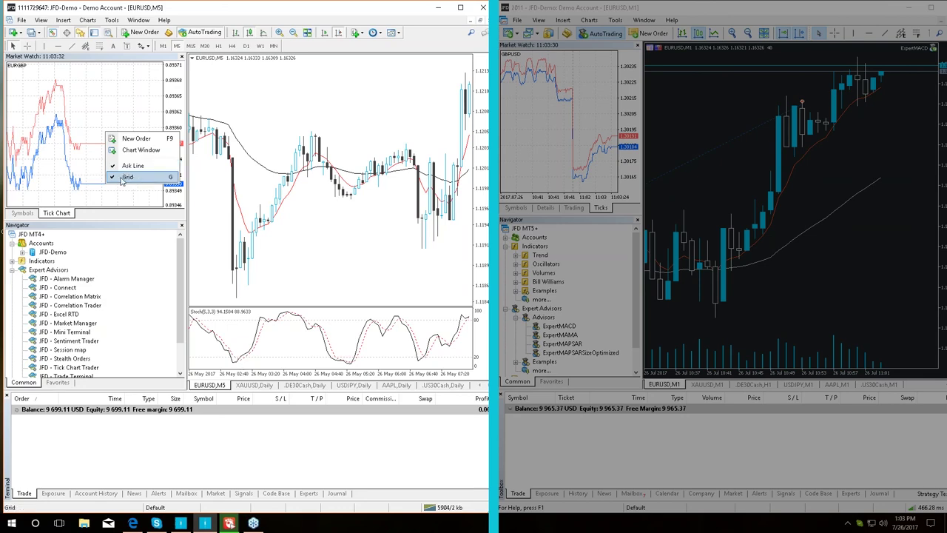
{"action": "left_click", "coordinate": [551, 143]}
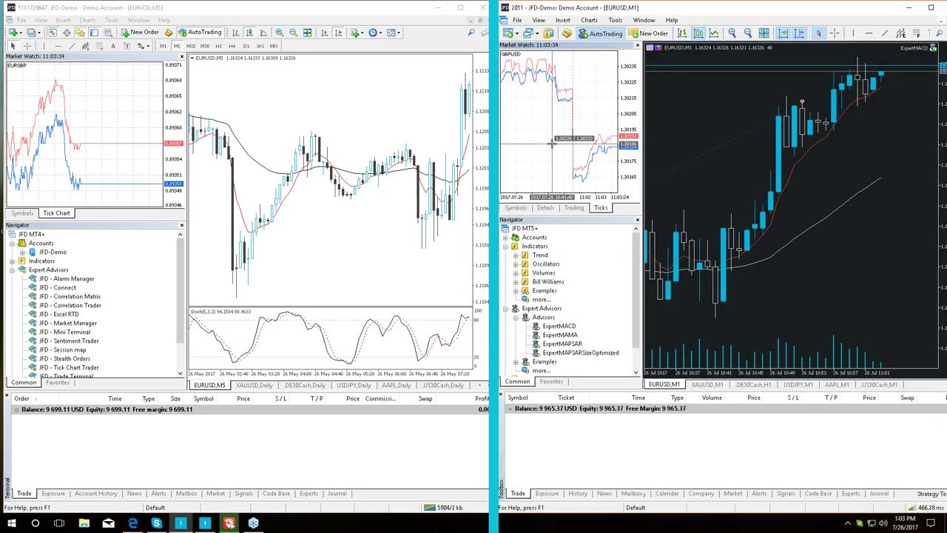